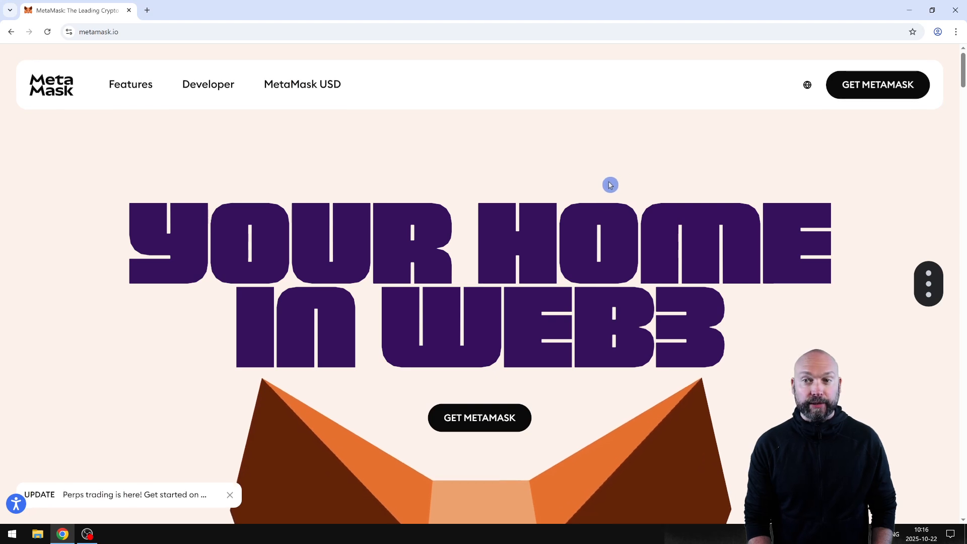
# Install the MetaMask extension in Chrome from its Chrome Web Store page
pyautogui.click(875, 91)
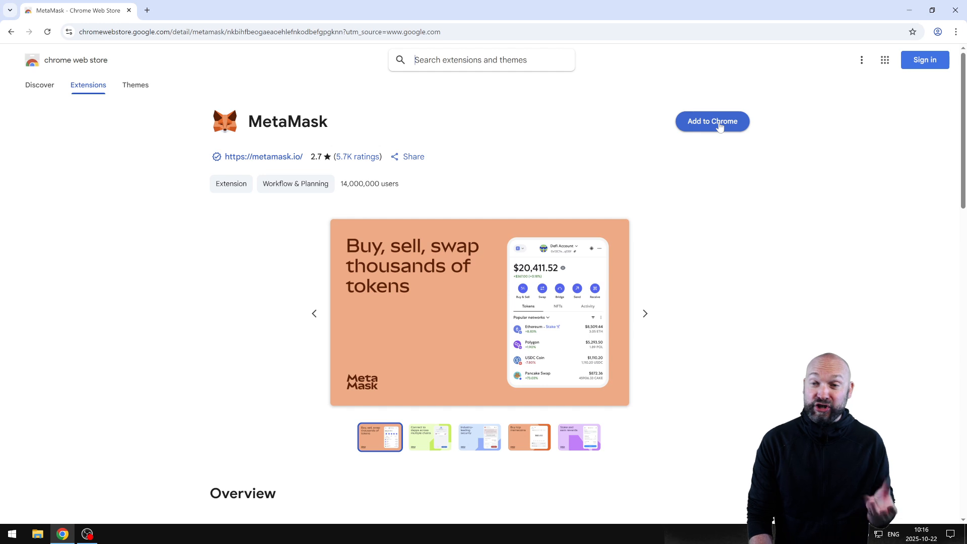
pyautogui.click(720, 125)
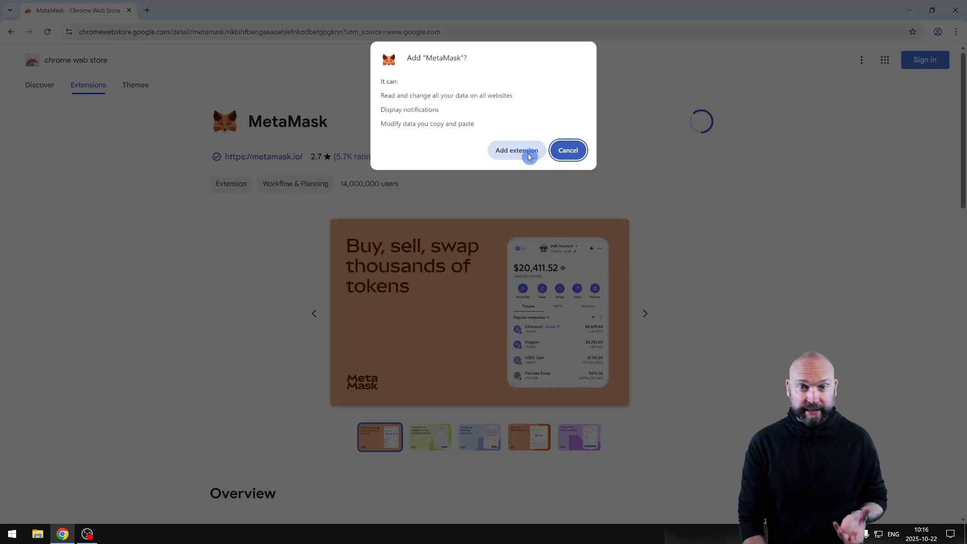
pyautogui.click(516, 157)
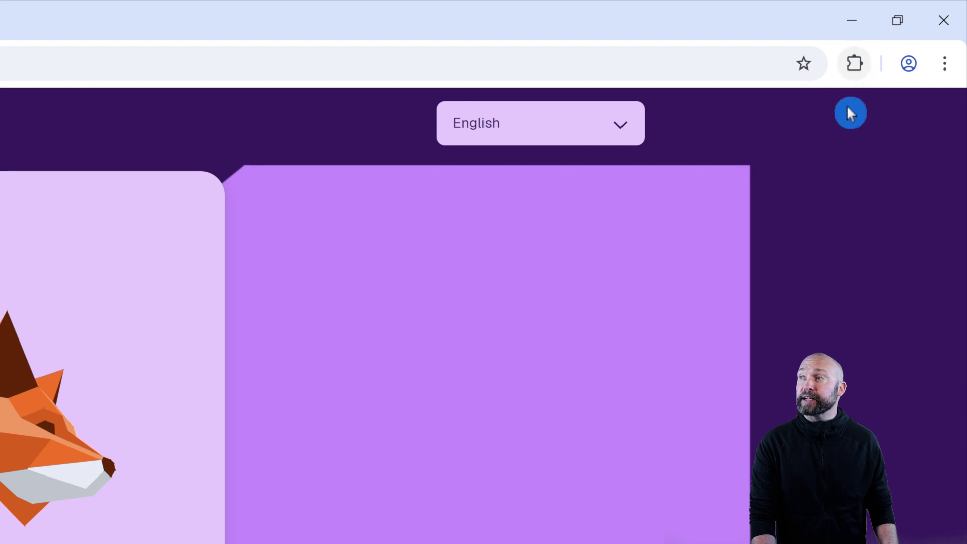
# Pin the MetaMask extension to the browser toolbar and close the extensions list
pyautogui.click(853, 65)
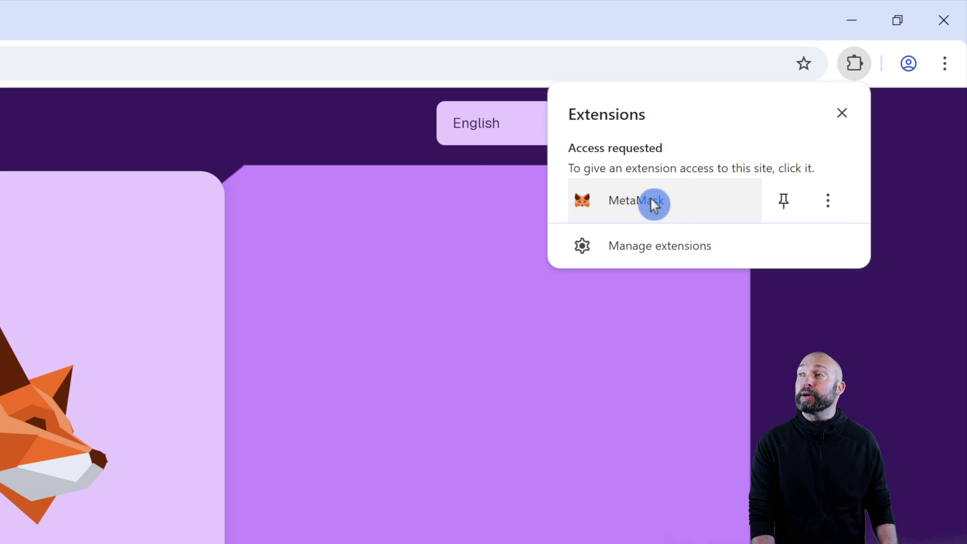
pyautogui.click(785, 201)
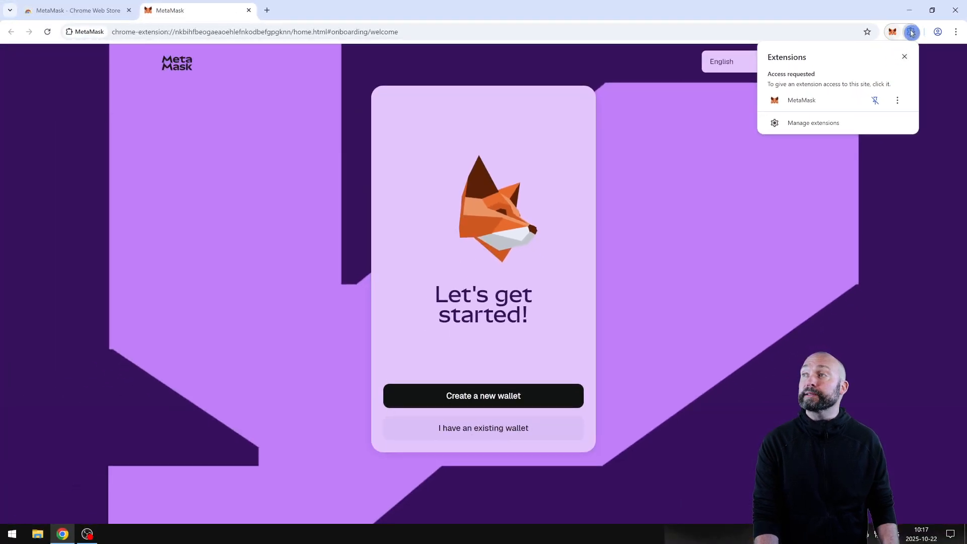
pyautogui.click(911, 33)
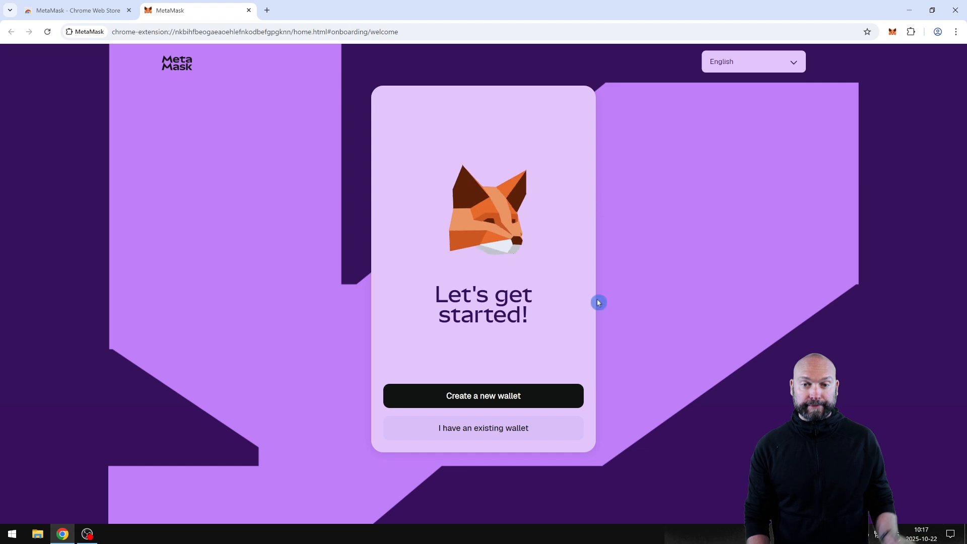
# Create a new wallet using a Secret Recovery Phrase, entering and confirming a new password and acknowledging that MetaMask can't reset it
pyautogui.click(501, 394)
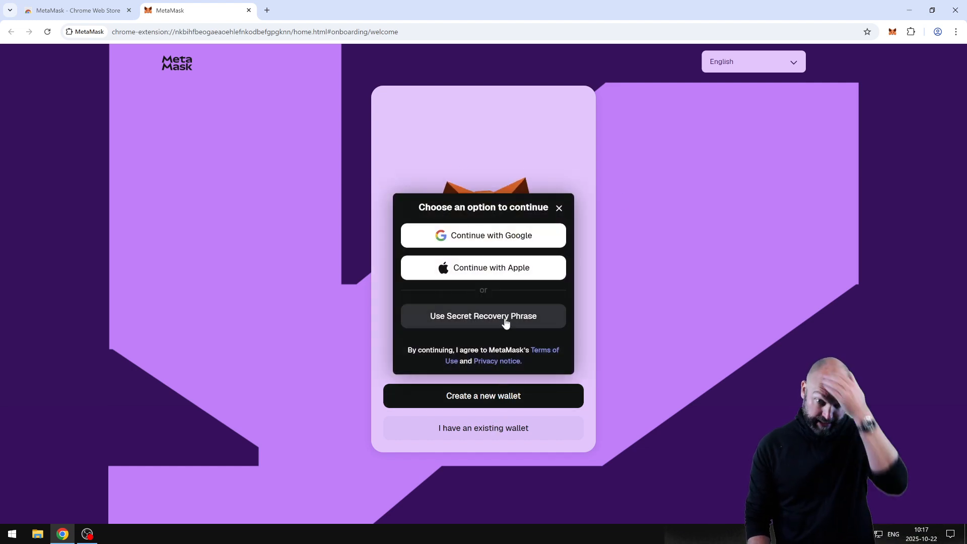
pyautogui.click(470, 321)
pyautogui.click(467, 186)
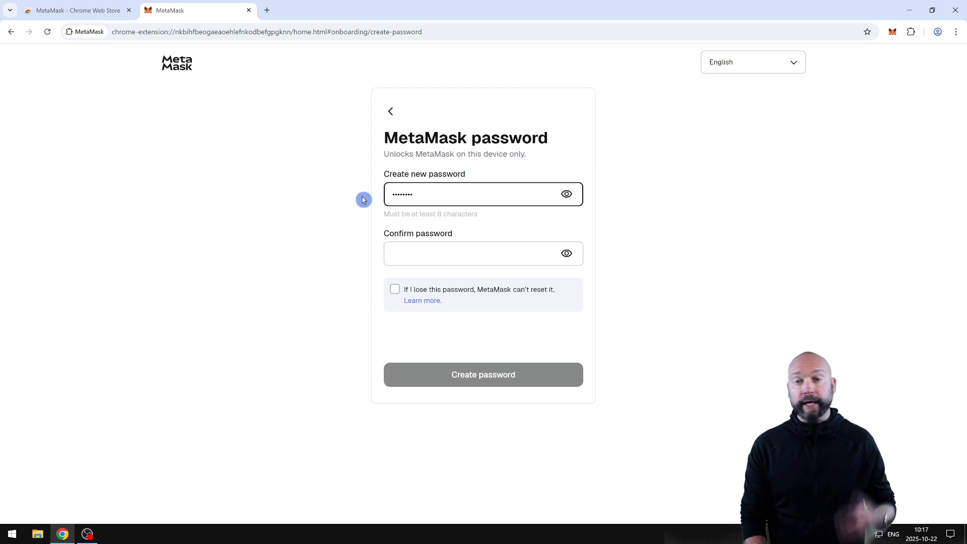
pyautogui.click(396, 250)
pyautogui.write('••')
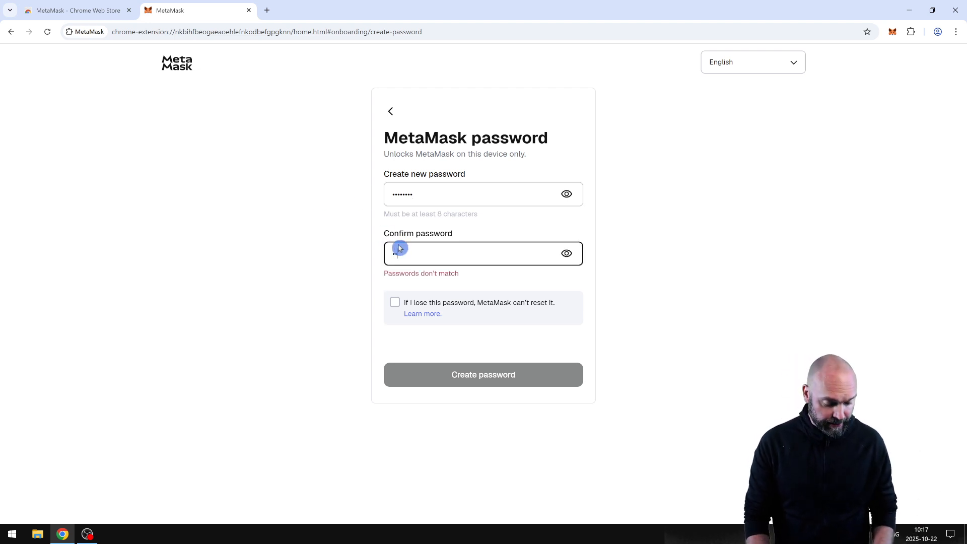
pyautogui.write('••••••')
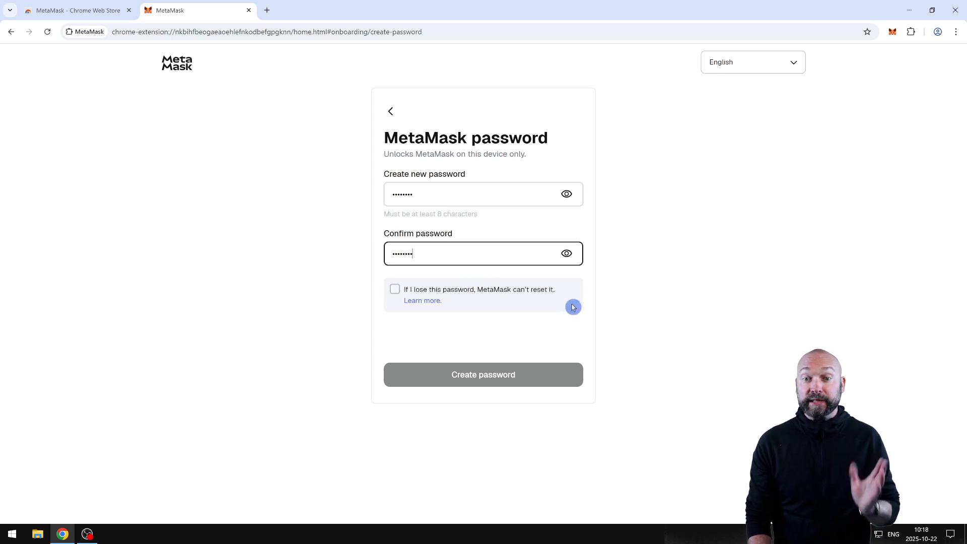
pyautogui.click(395, 290)
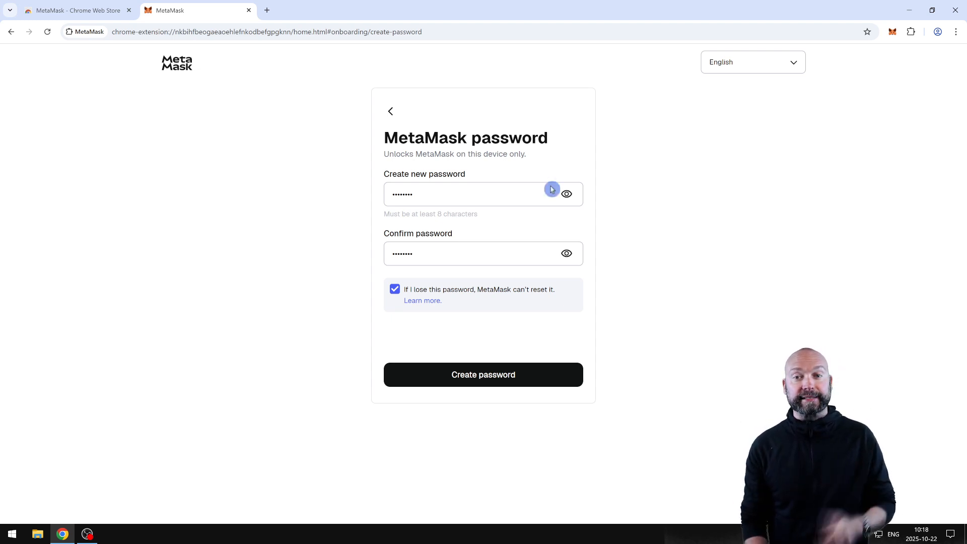
pyautogui.click(505, 376)
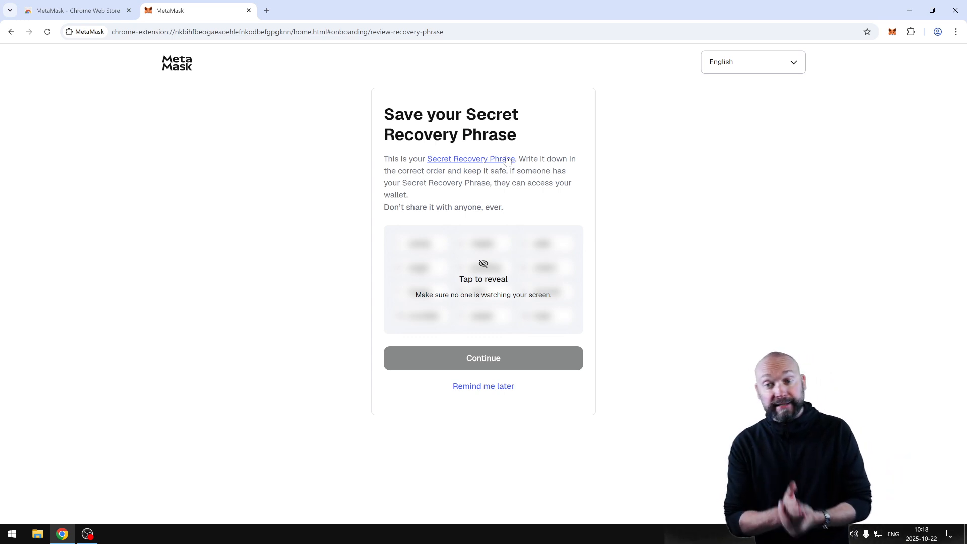
# Reveal the Secret Recovery Phrase and capture a rectangular screen snip of its twelve words
pyautogui.click(482, 265)
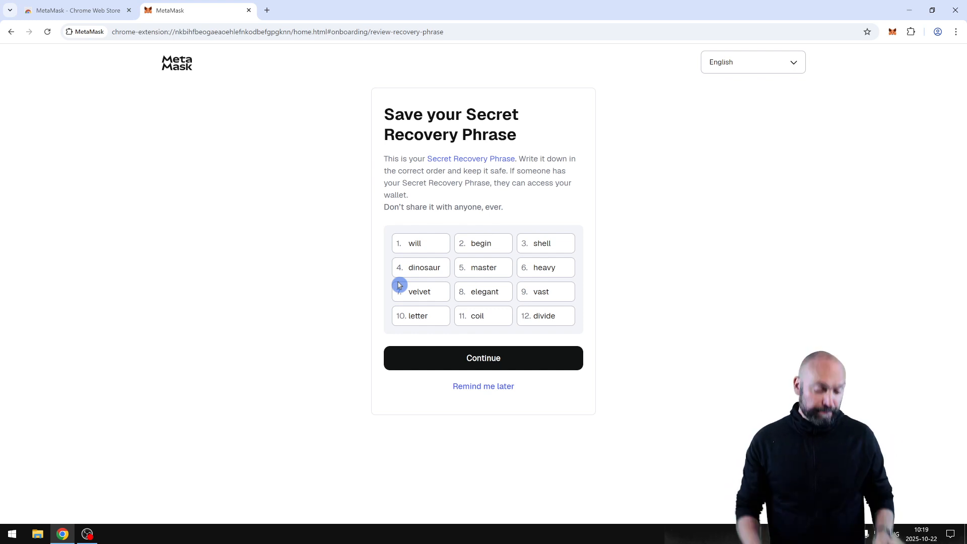
pyautogui.press('super+shift+s')
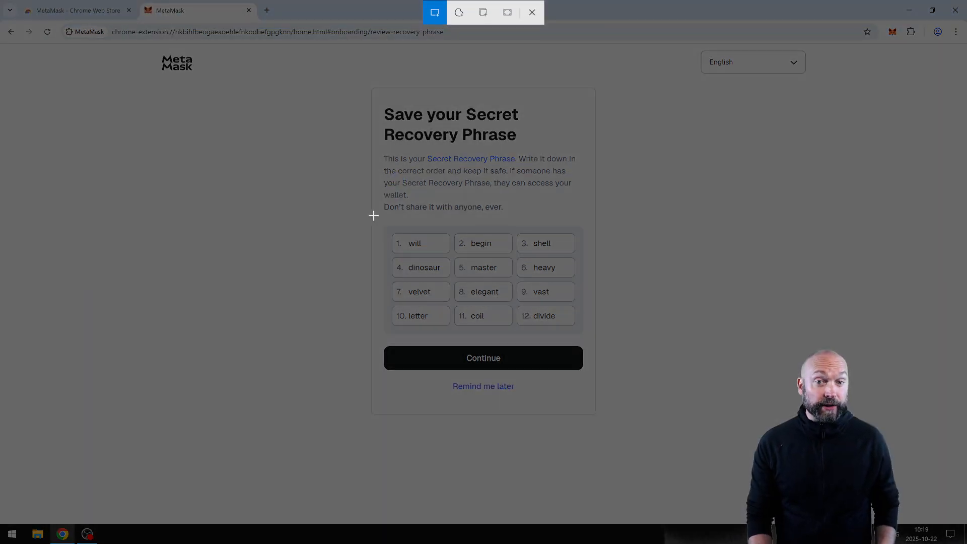
pyautogui.moveTo(373, 215); pyautogui.dragTo(604, 349)
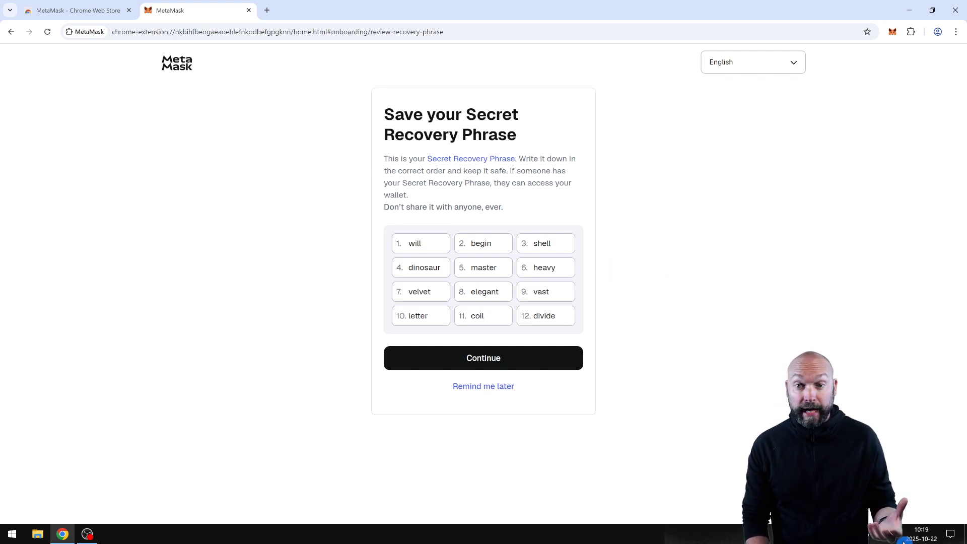
pyautogui.click(950, 534)
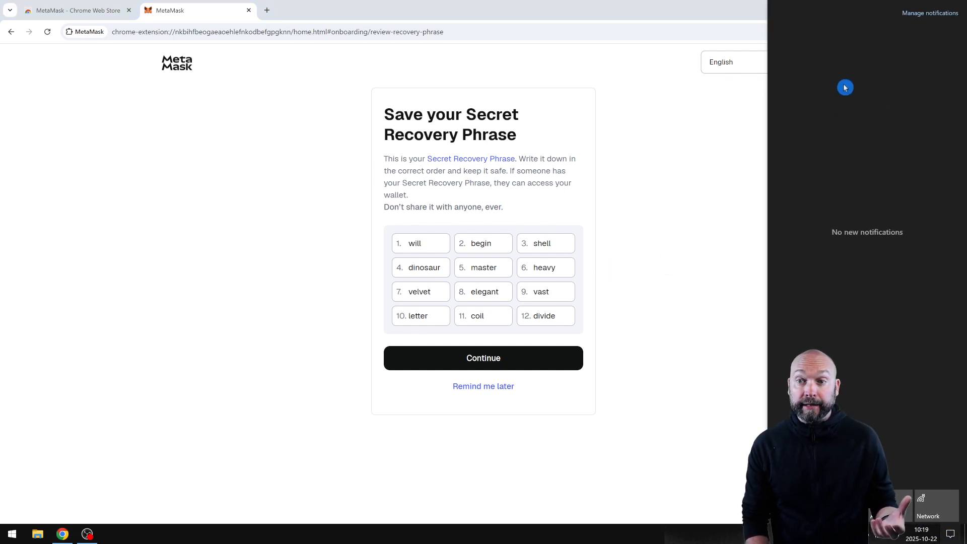
pyautogui.press('super+shift+s')
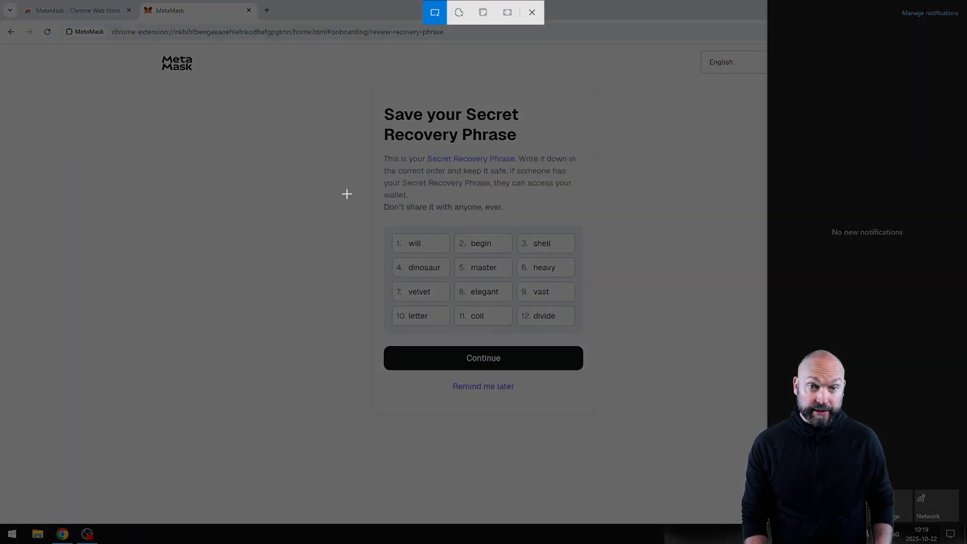
pyautogui.moveTo(347, 195); pyautogui.dragTo(628, 399)
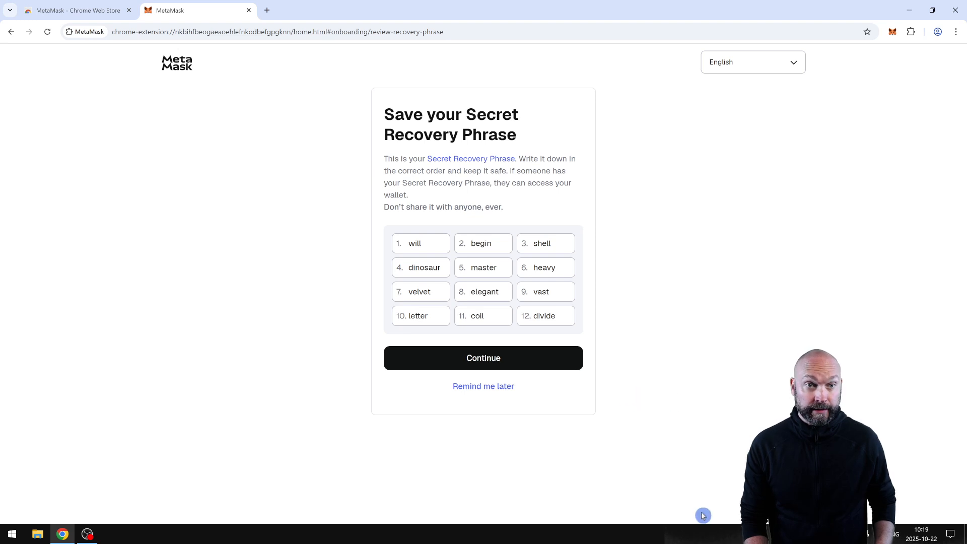
pyautogui.click(950, 534)
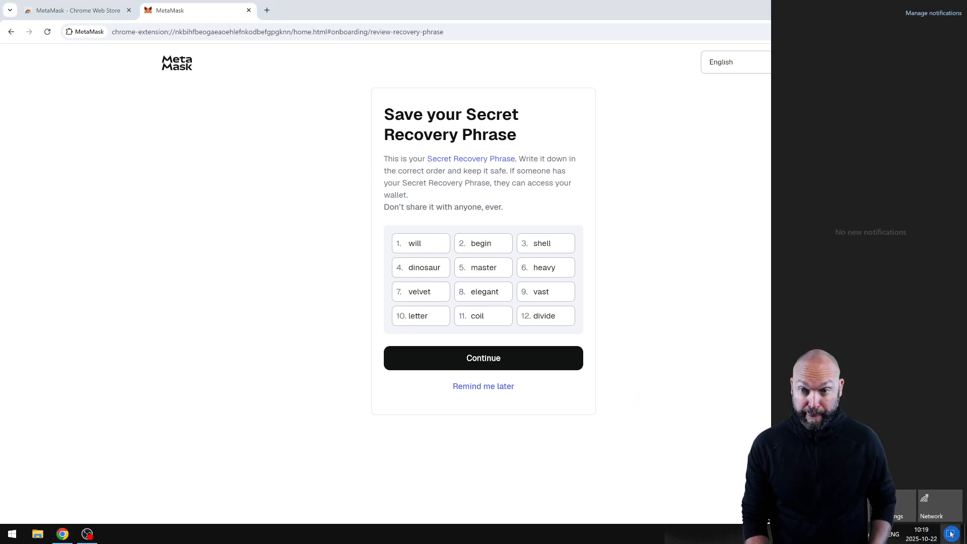
pyautogui.click(721, 158)
# Open Paint, paste the captured recovery phrase image, and move the Paint window aside
pyautogui.press('super')
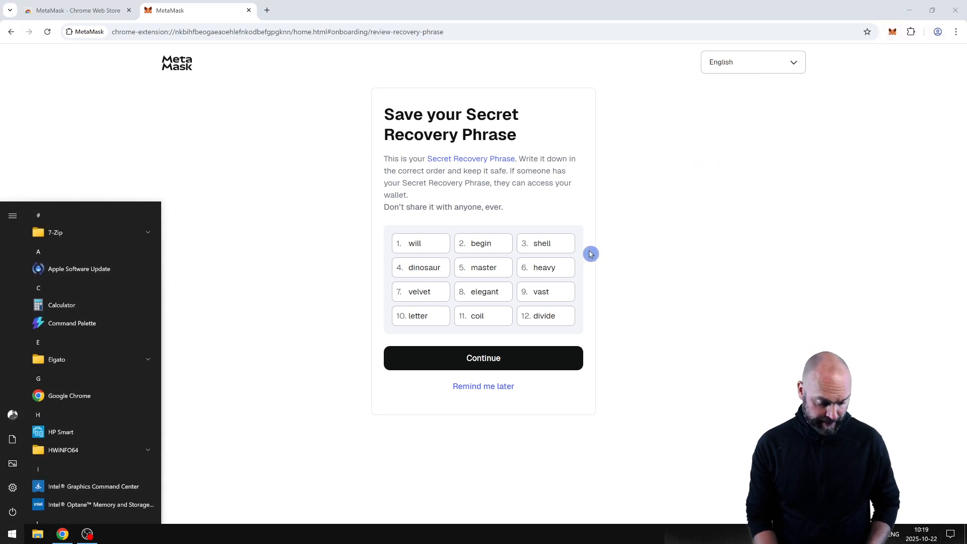
pyautogui.write('pain')
pyautogui.press('Return')
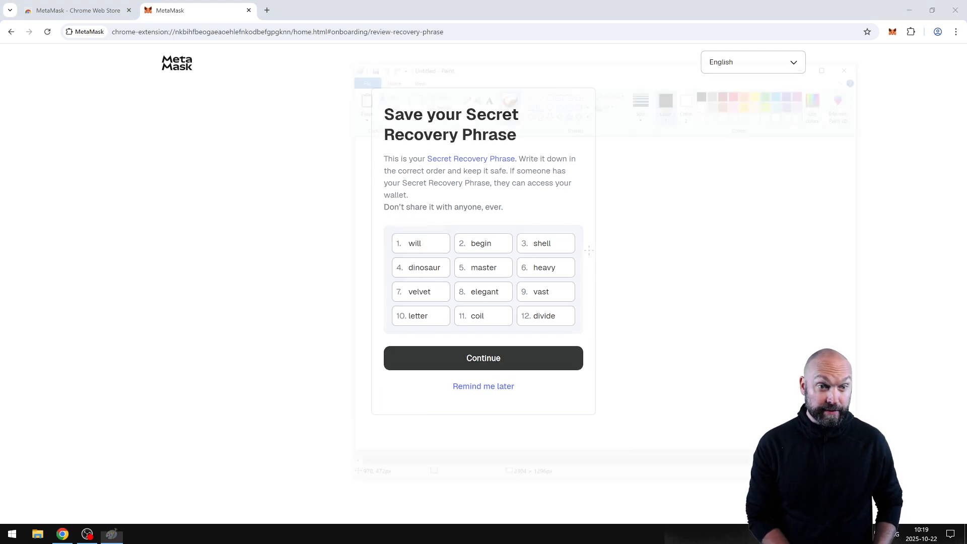
pyautogui.hotkey('ctrl', 'v')
pyautogui.moveTo(480, 62)
pyautogui.mouseDown()
pyautogui.moveTo(723, 134)
pyautogui.moveTo(780, 113)
pyautogui.mouseUp()
# Continue to the recovery phrase confirmation and place the Paint window with the captured phrase beside the form
pyautogui.click(456, 356)
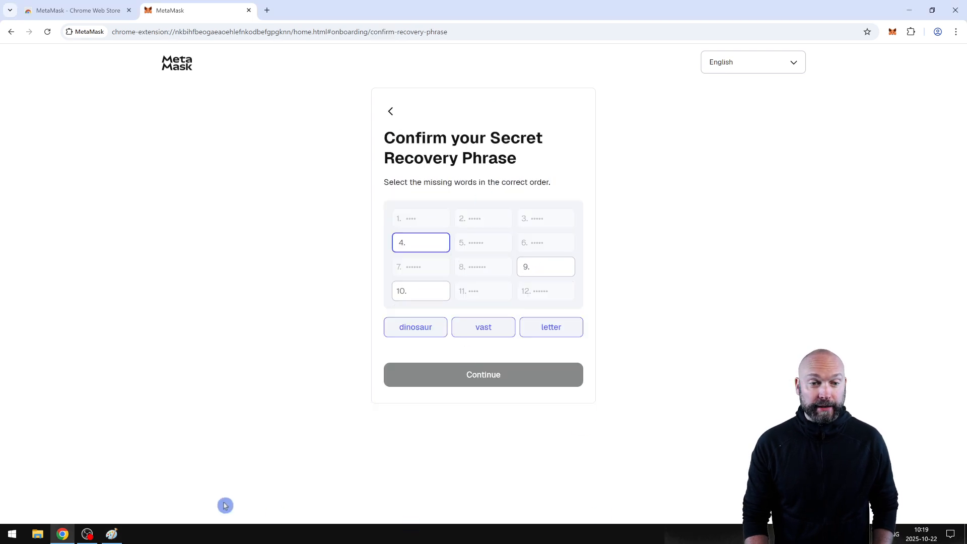
pyautogui.click(111, 533)
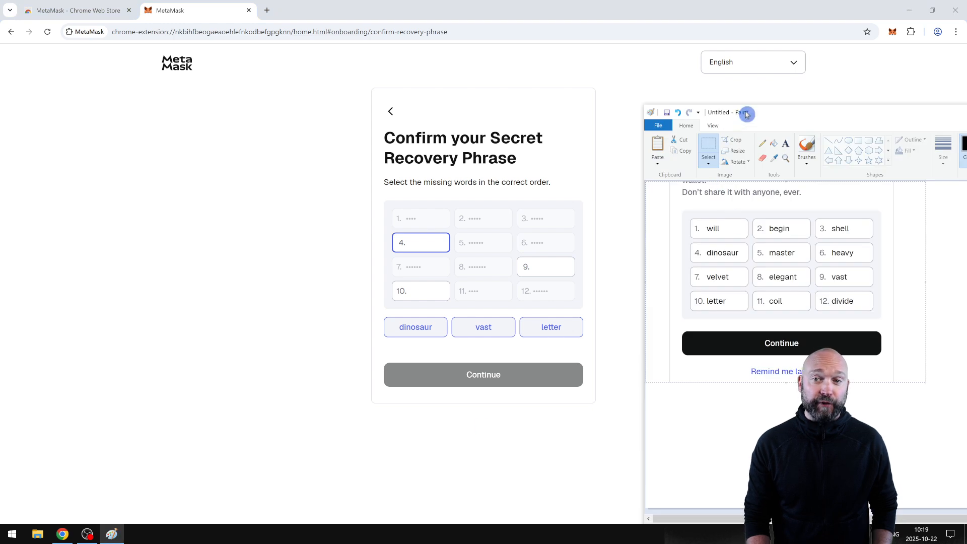
pyautogui.moveTo(746, 113); pyautogui.dragTo(735, 95)
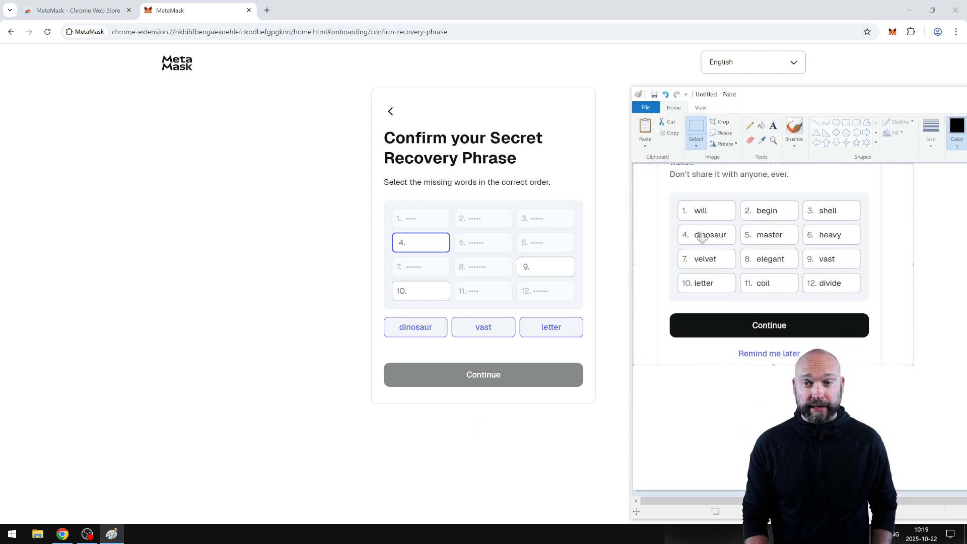
# Fill in missing words 4, 9 and 10 of the Secret Recovery Phrase from the Paint capture and confirm the phrase
pyautogui.click(423, 246)
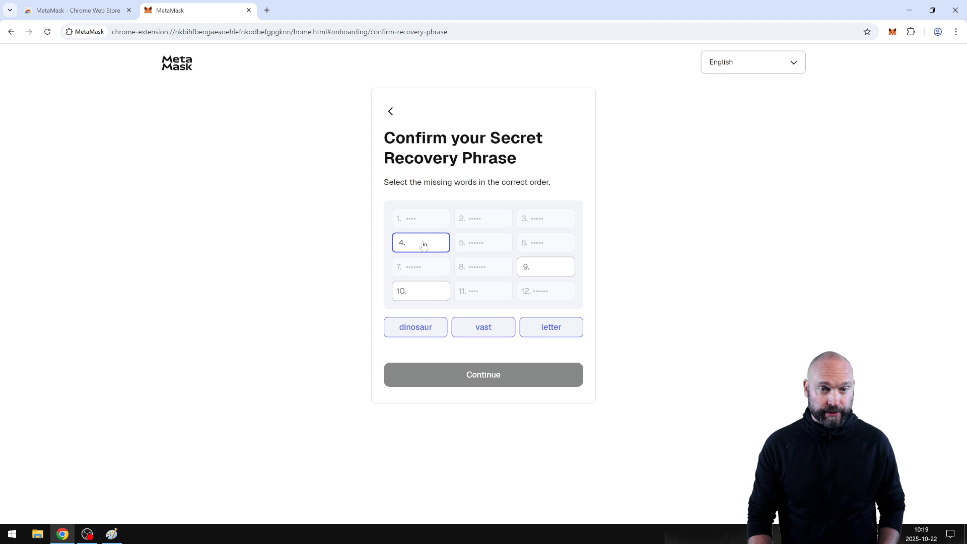
pyautogui.click(451, 237)
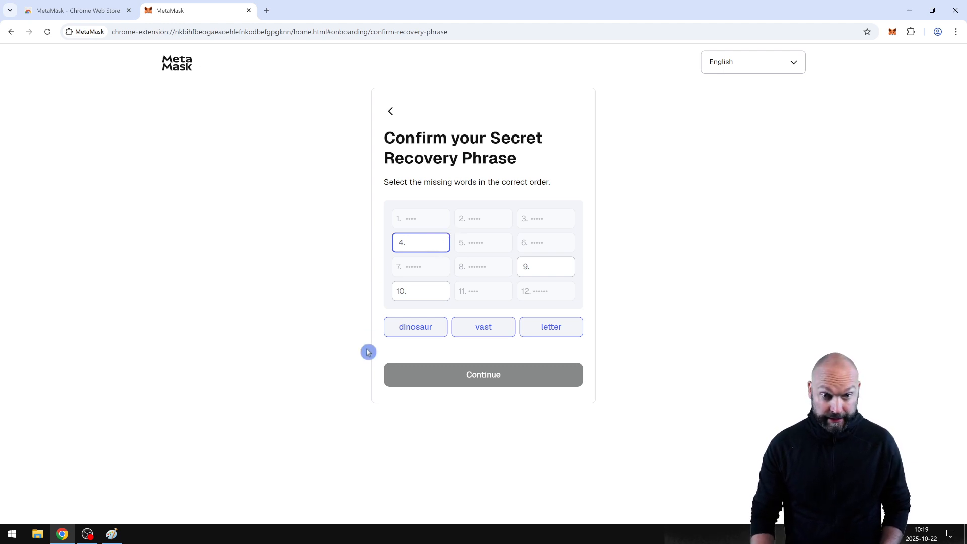
pyautogui.click(404, 322)
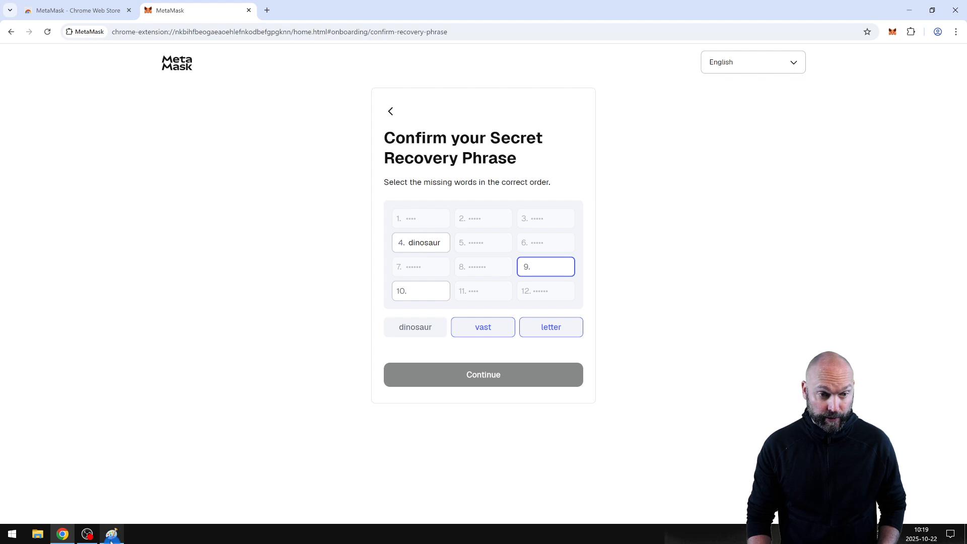
pyautogui.click(111, 535)
pyautogui.click(112, 535)
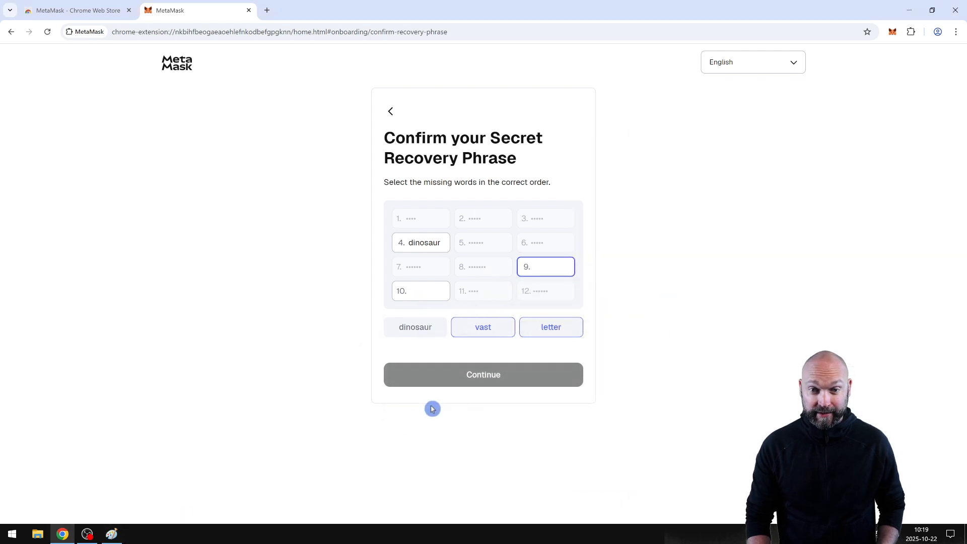
pyautogui.click(480, 327)
pyautogui.click(117, 536)
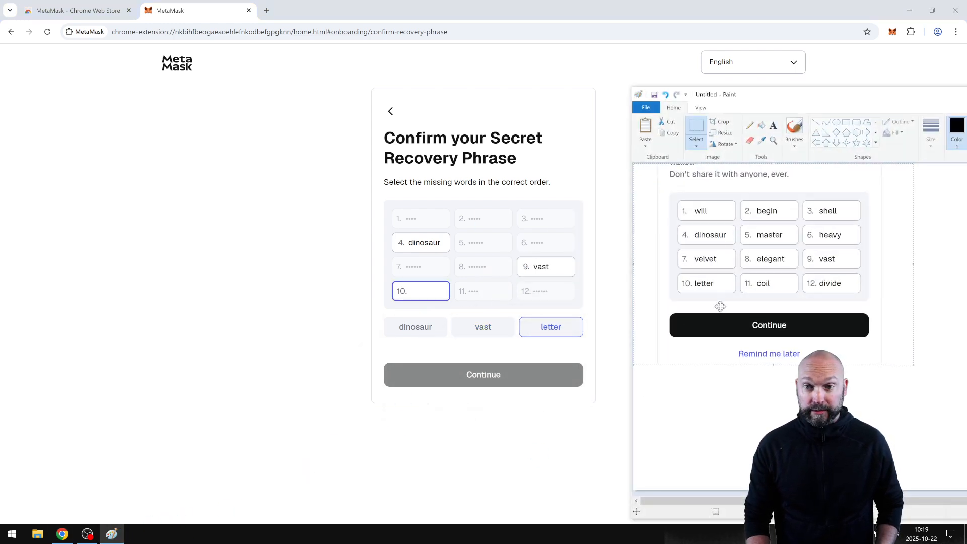
pyautogui.click(549, 335)
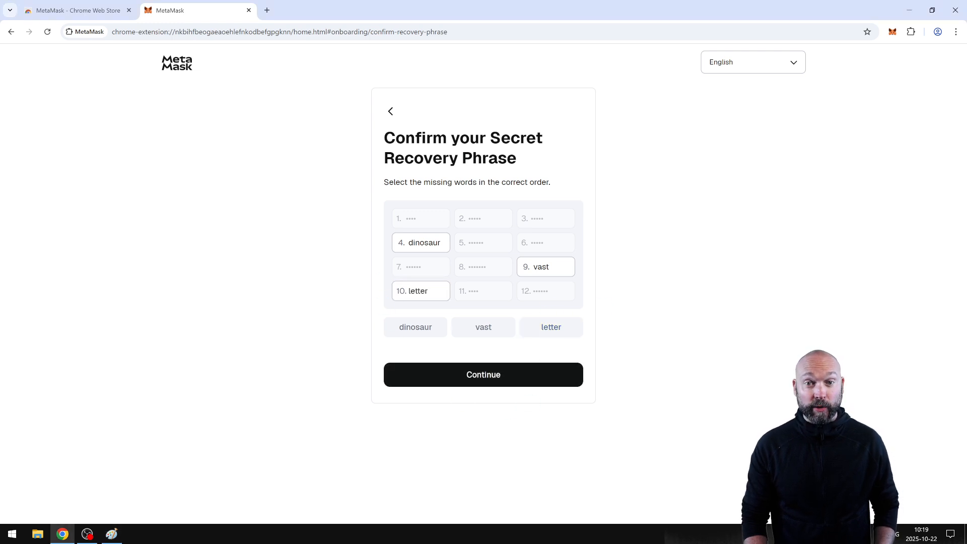
pyautogui.click(530, 374)
pyautogui.click(505, 335)
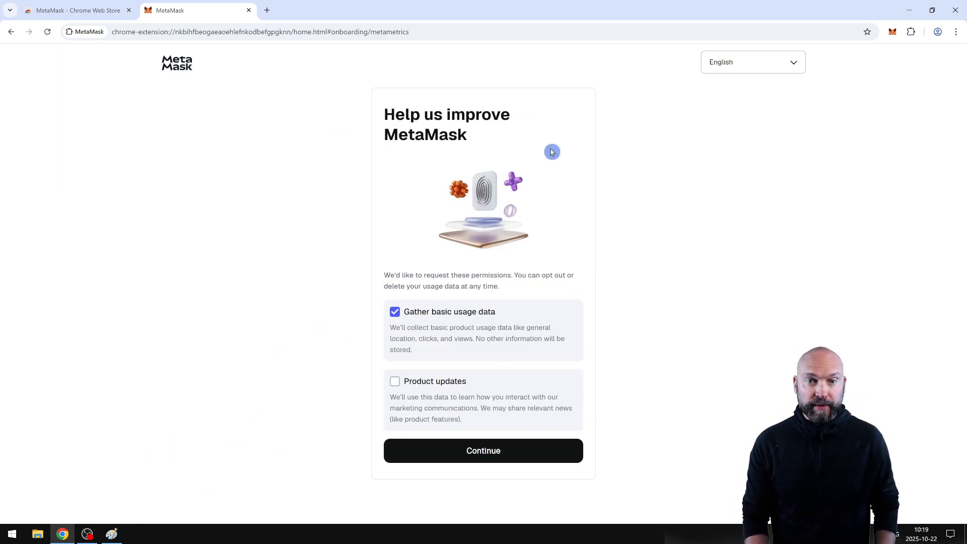
# Allow basic usage data gathering without product updates, and finish the setup to open the wallet's home page
pyautogui.click(395, 312)
pyautogui.click(395, 312)
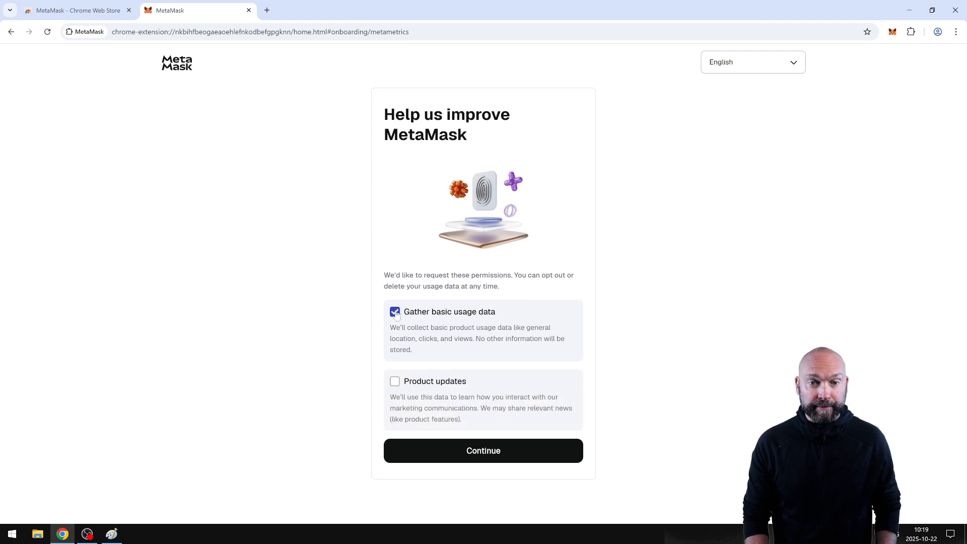
pyautogui.rightClick(510, 457)
pyautogui.click(479, 454)
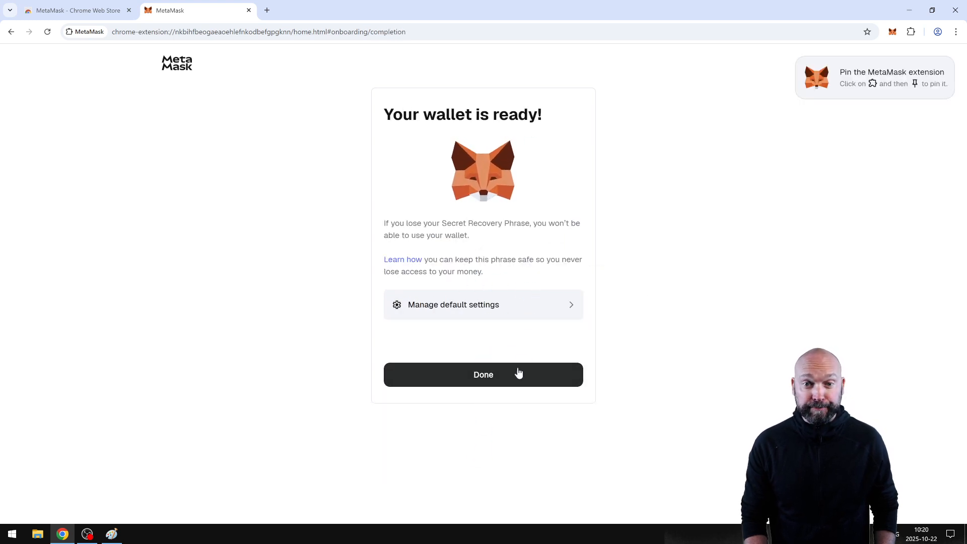
pyautogui.click(509, 380)
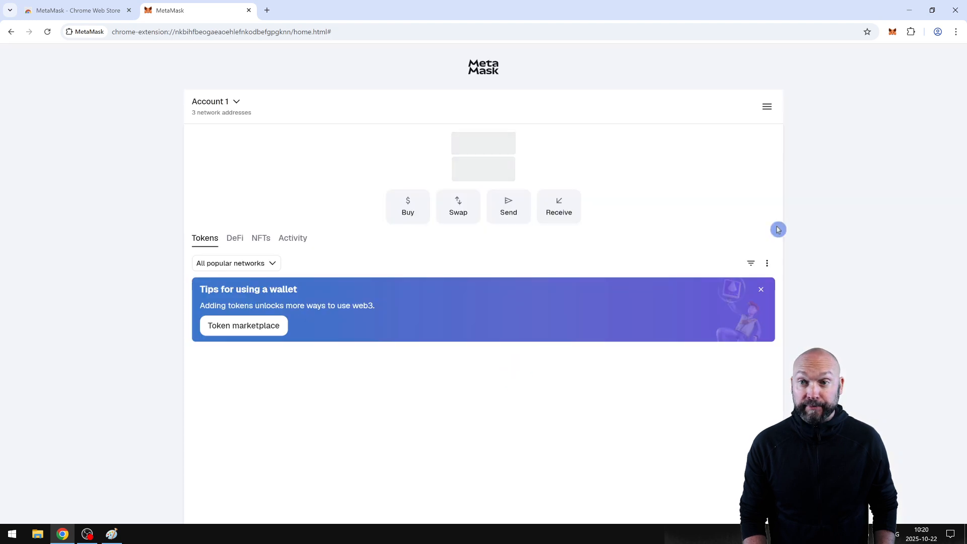
pyautogui.click(586, 292)
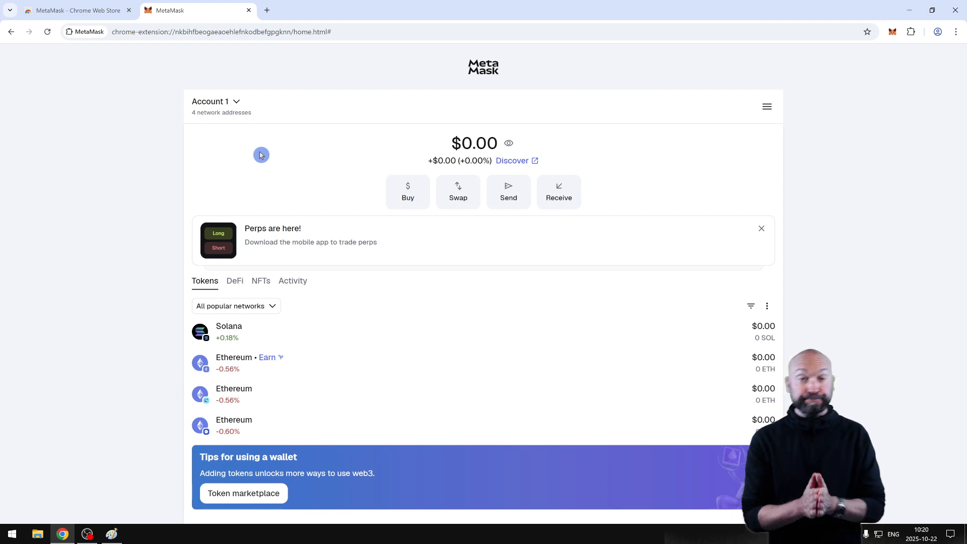
# Examine the wallet's account list and the popular and custom networks offered for selection
pyautogui.click(239, 103)
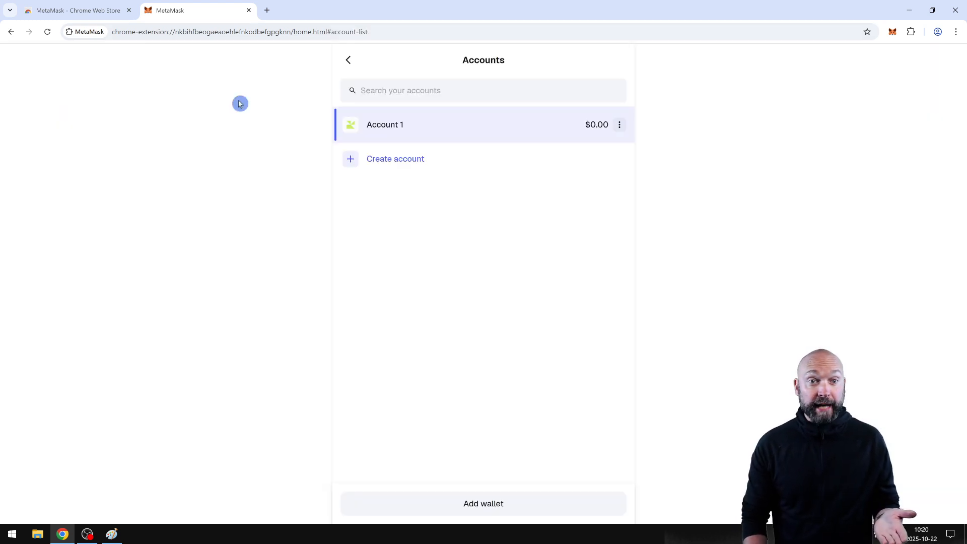
pyautogui.click(349, 61)
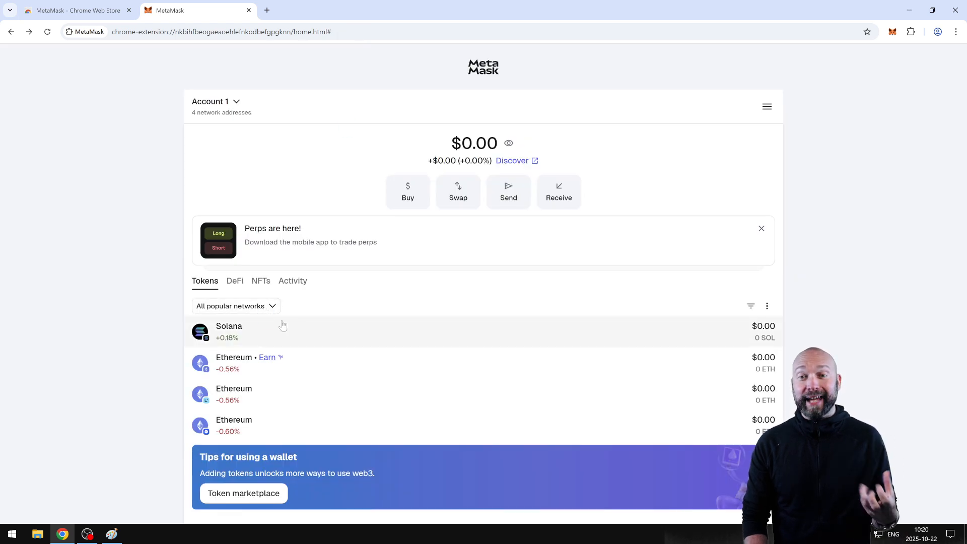
pyautogui.click(252, 305)
pyautogui.click(405, 104)
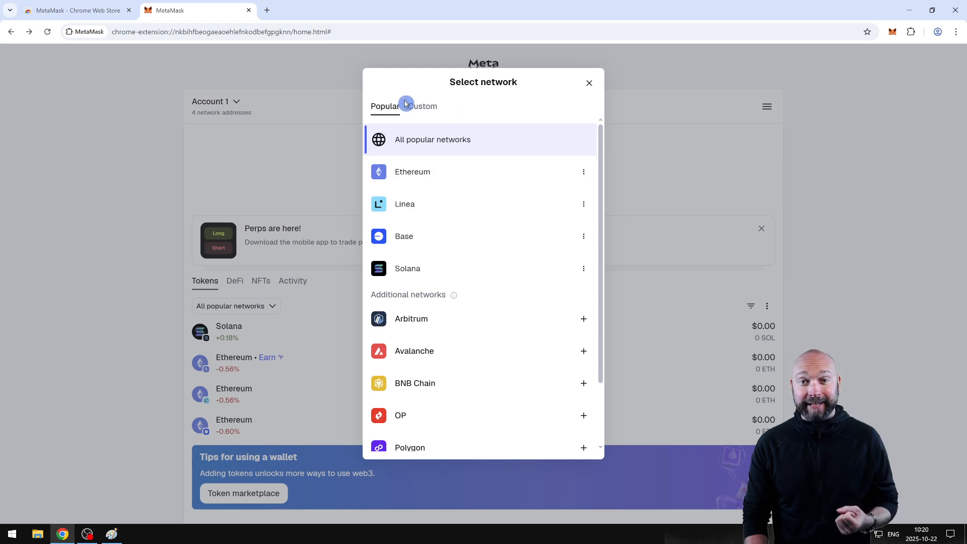
pyautogui.click(589, 83)
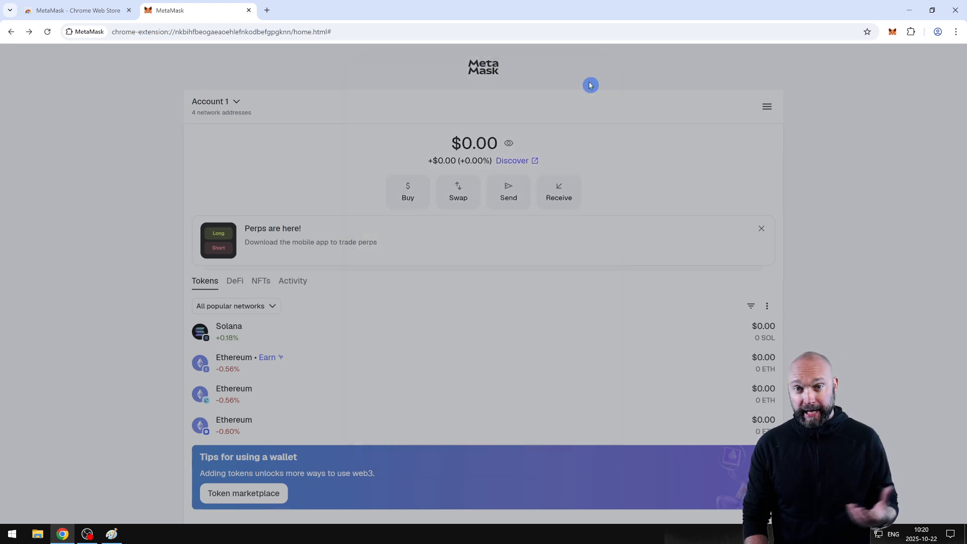
pyautogui.click(254, 305)
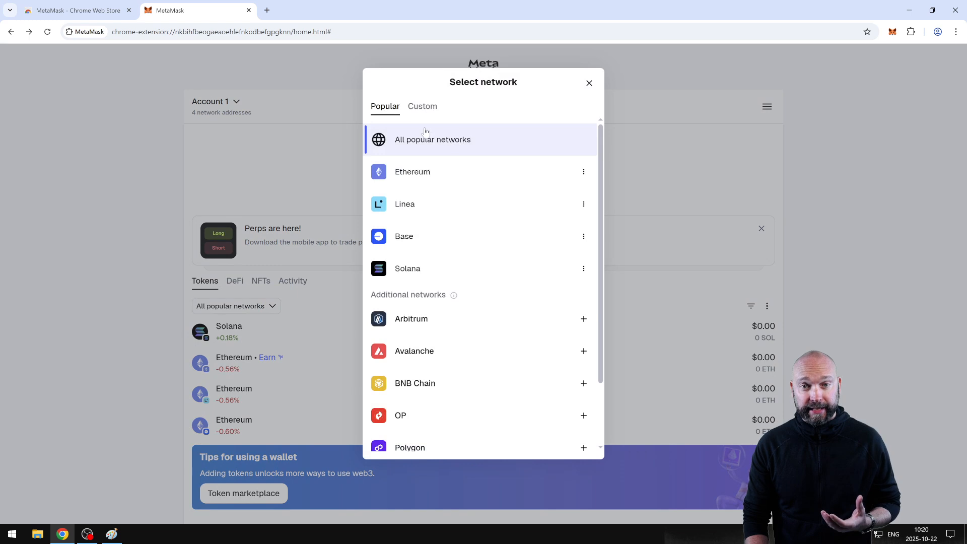
pyautogui.scroll(-3, 404, 248)
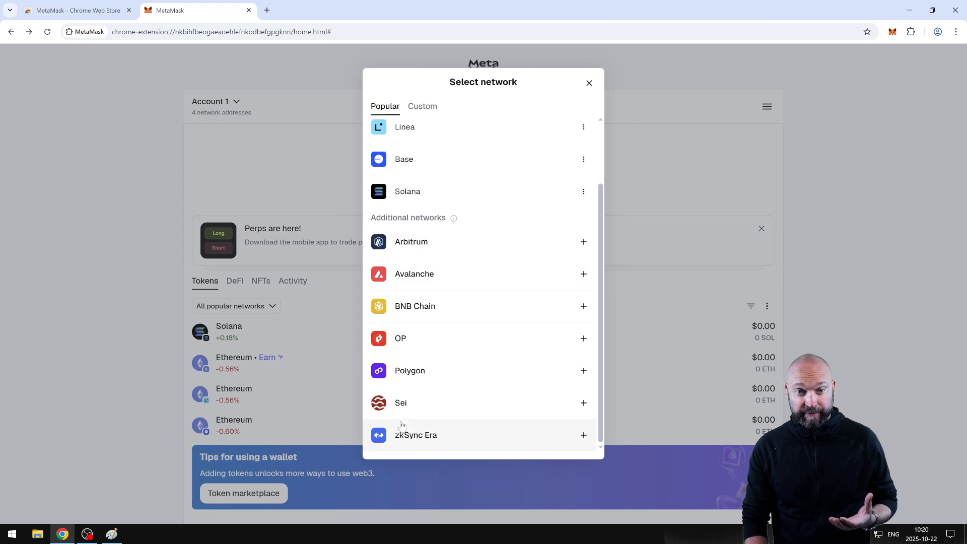
pyautogui.scroll(3, 420, 315)
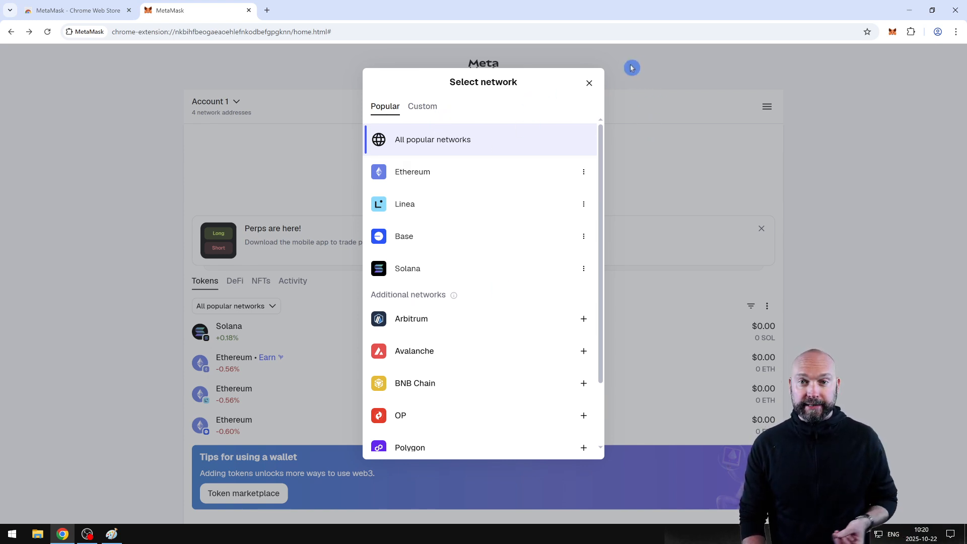
pyautogui.click(433, 108)
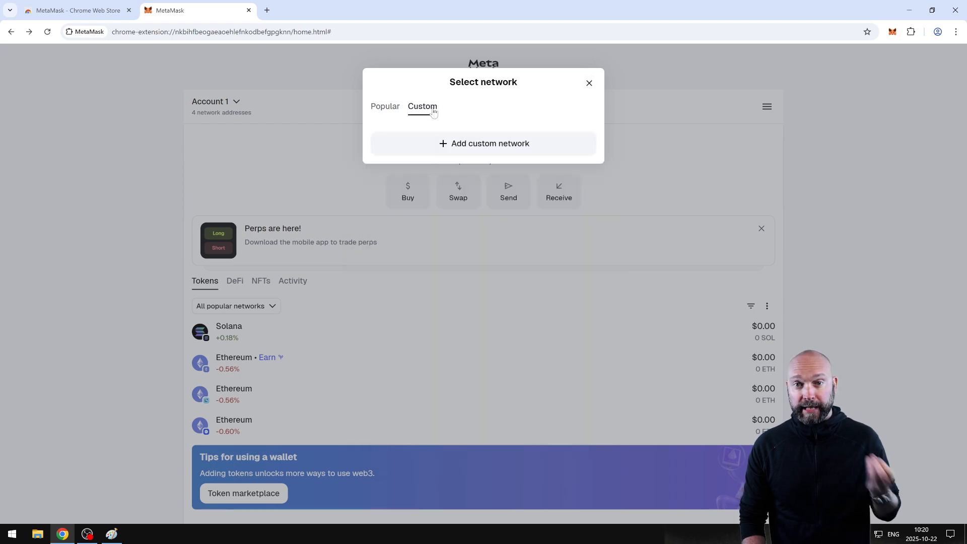
pyautogui.click(388, 110)
pyautogui.click(422, 107)
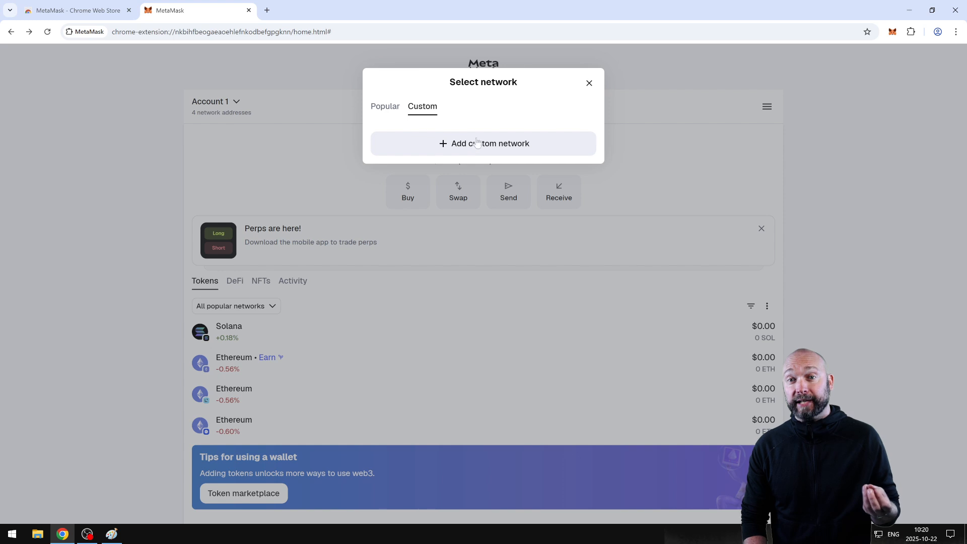
pyautogui.click(588, 83)
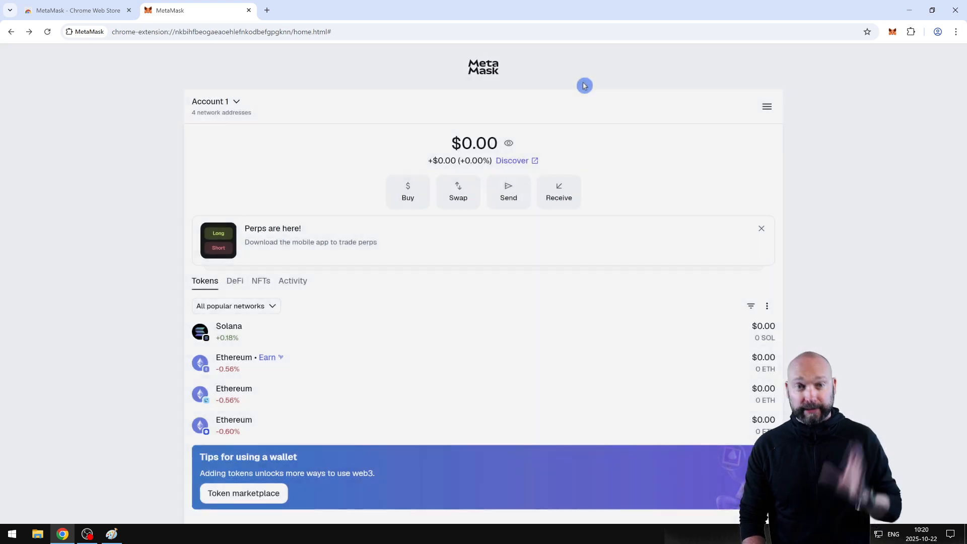
# Open chainlist.org in a new browser tab and search its networks for "etn"
pyautogui.click(269, 11)
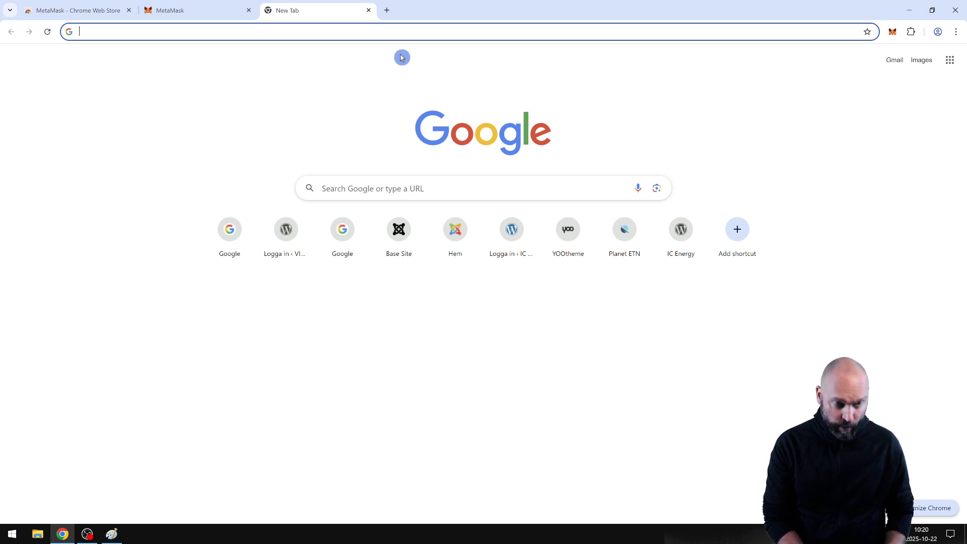
pyautogui.write('chainlis')
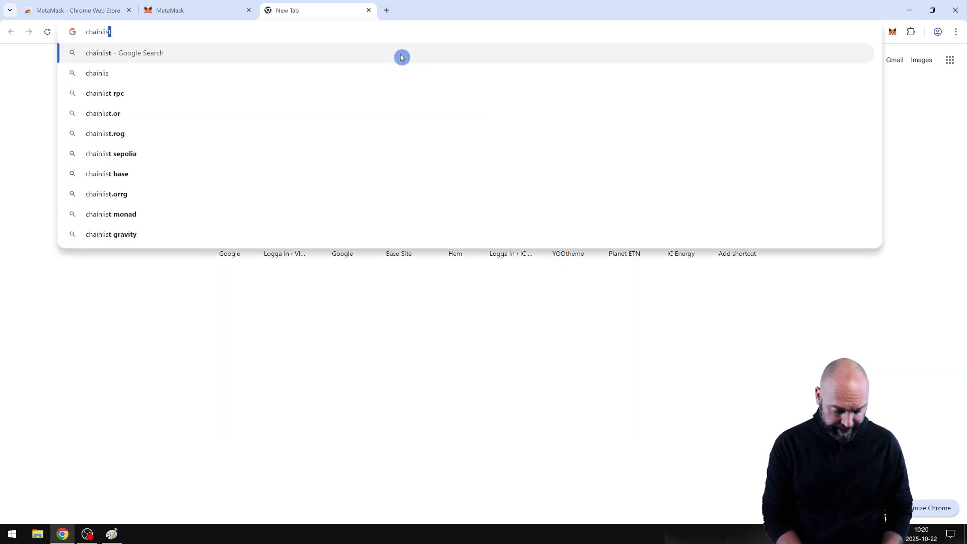
pyautogui.write('t.org')
pyautogui.press('Return')
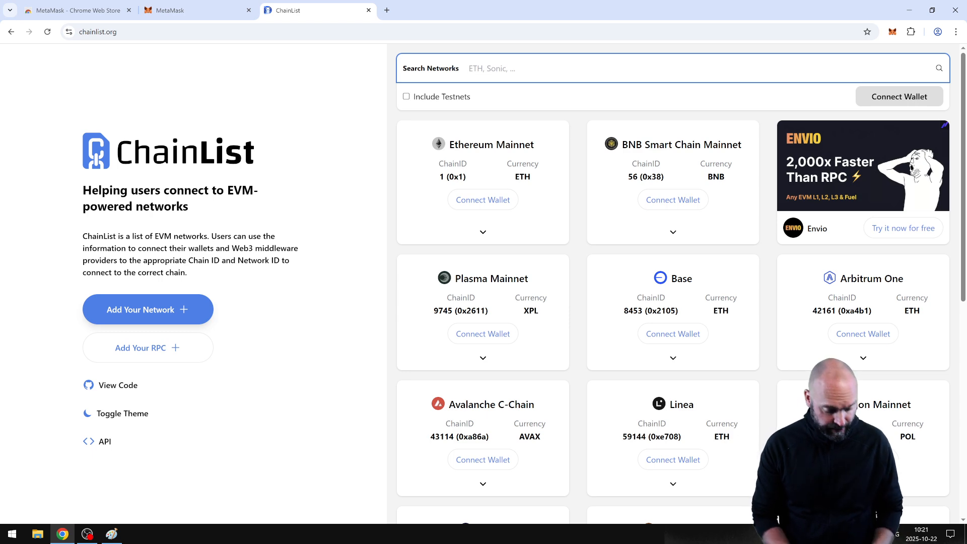
pyautogui.write('etn')
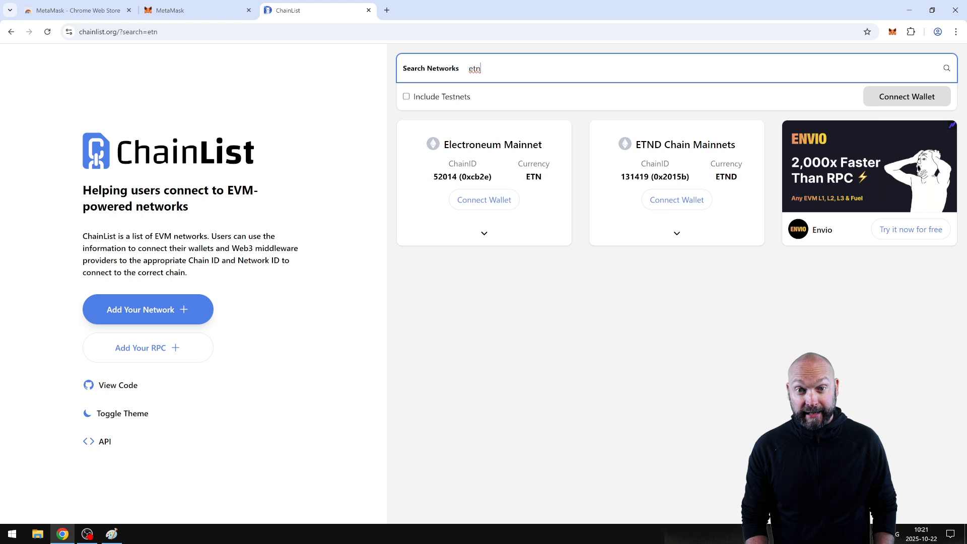
# Connect Account 1 to chainlist.org from the Electroneum Mainnet entry and approve adding that network to MetaMask
pyautogui.click(484, 200)
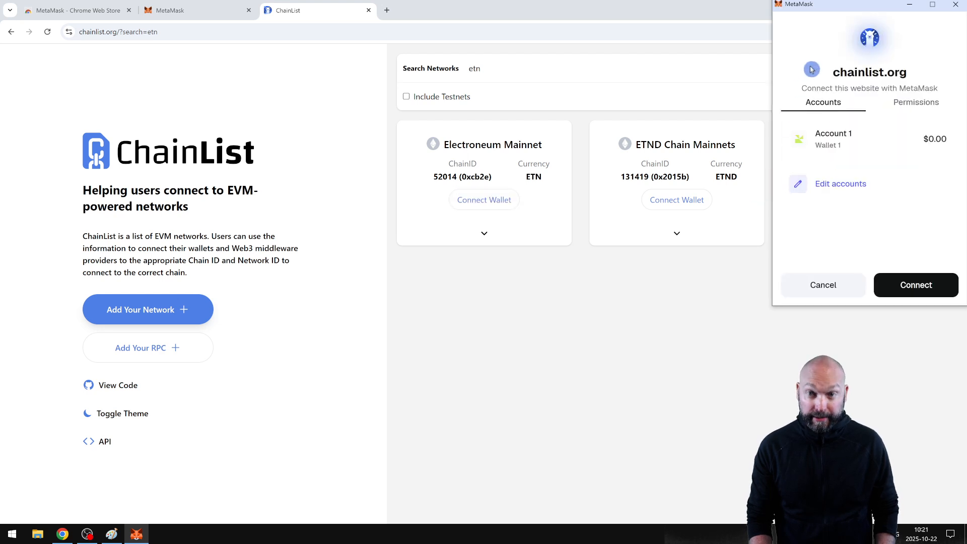
pyautogui.moveTo(835, 8); pyautogui.dragTo(817, 30)
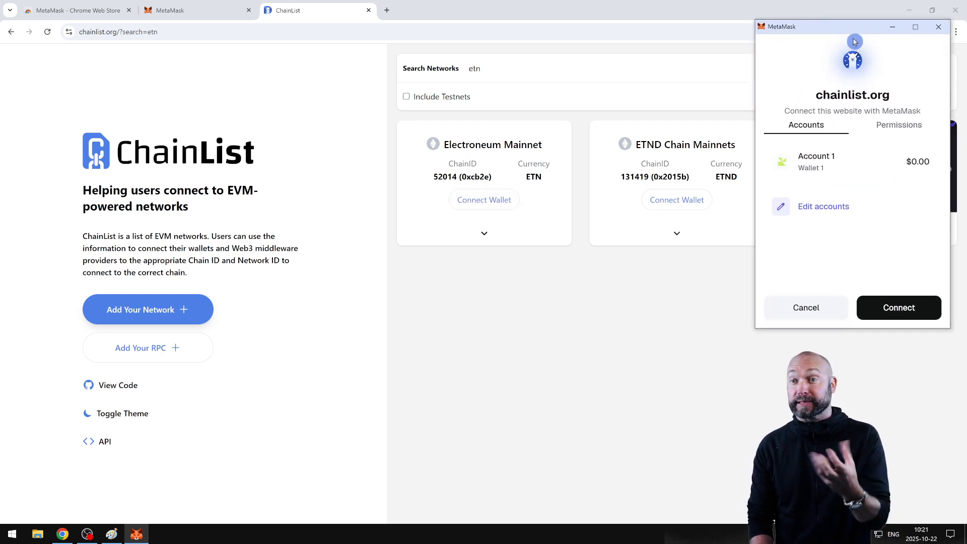
pyautogui.click(889, 308)
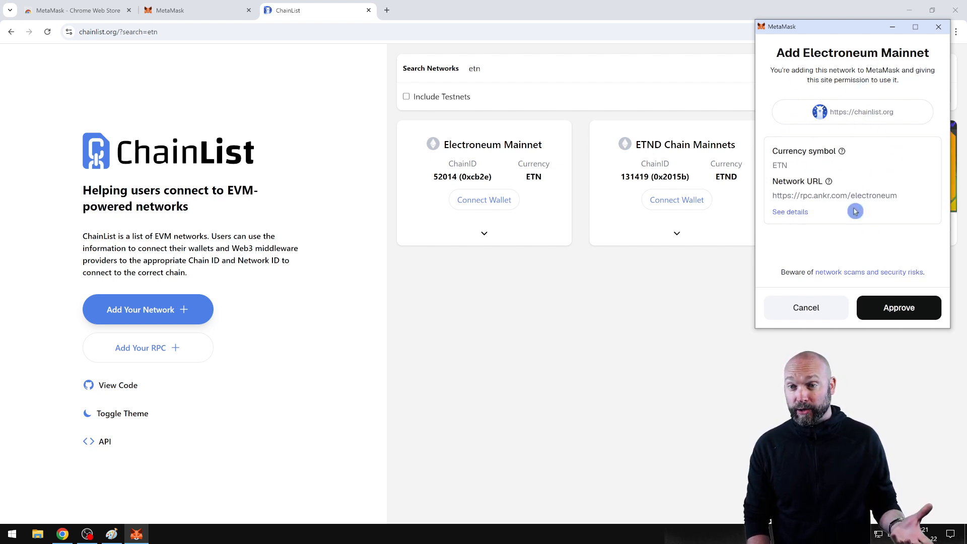
pyautogui.click(896, 310)
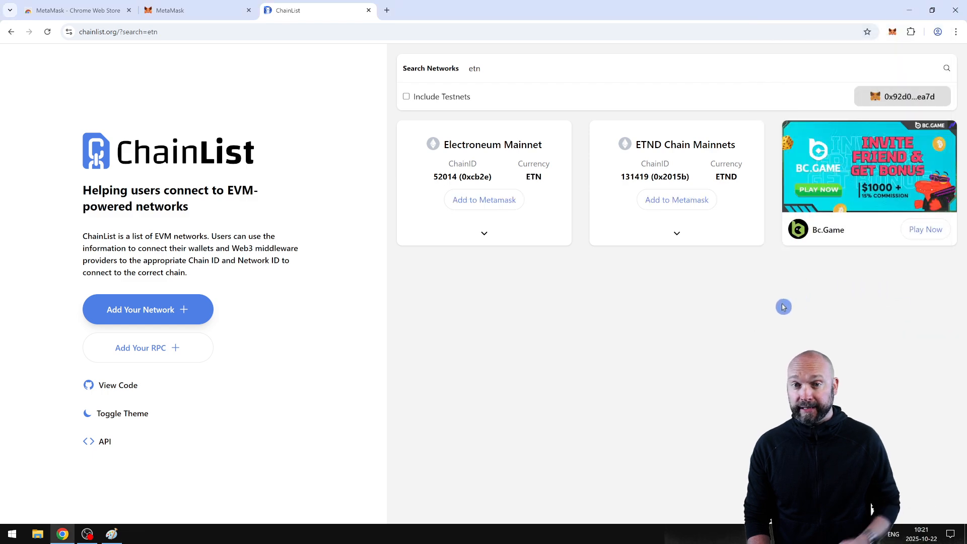
# Open the MetaMask extension and review the Electroneum Mainnet network's settings without editing them
pyautogui.click(891, 33)
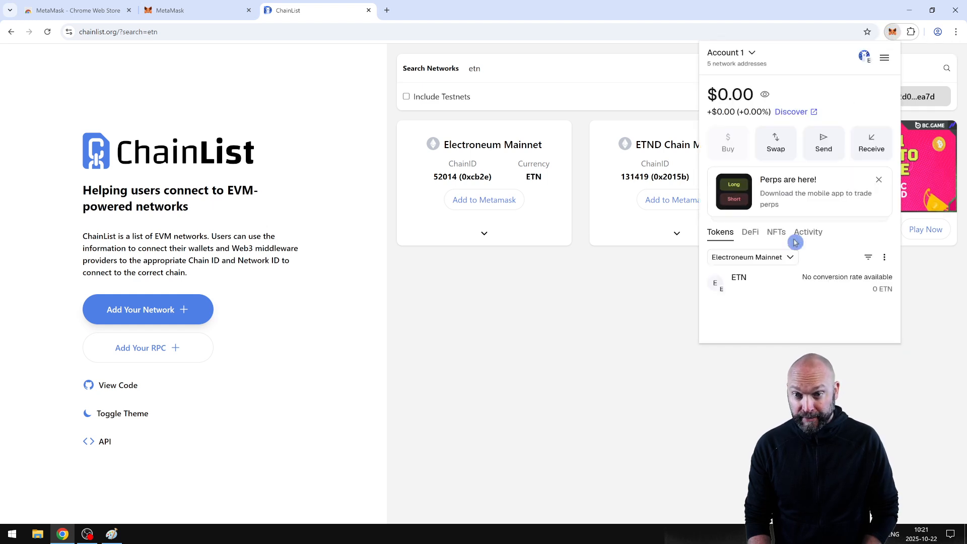
pyautogui.click(764, 267)
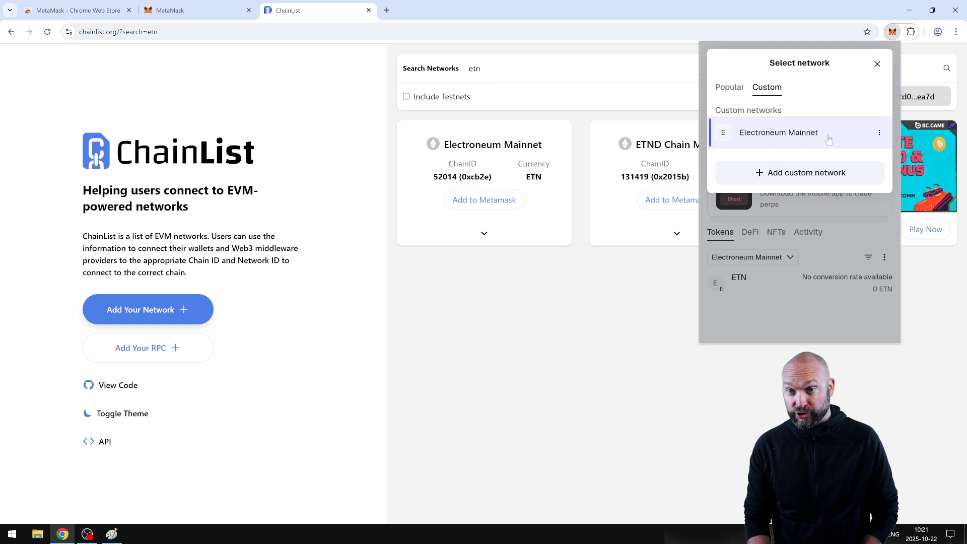
pyautogui.click(879, 131)
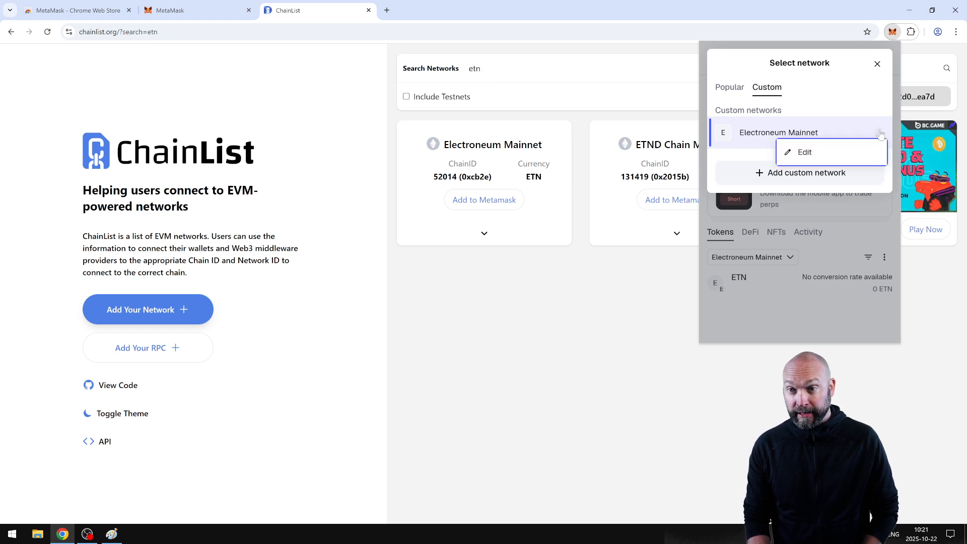
pyautogui.click(803, 151)
pyautogui.scroll(-1, 751, 151)
pyautogui.scroll(1, 753, 225)
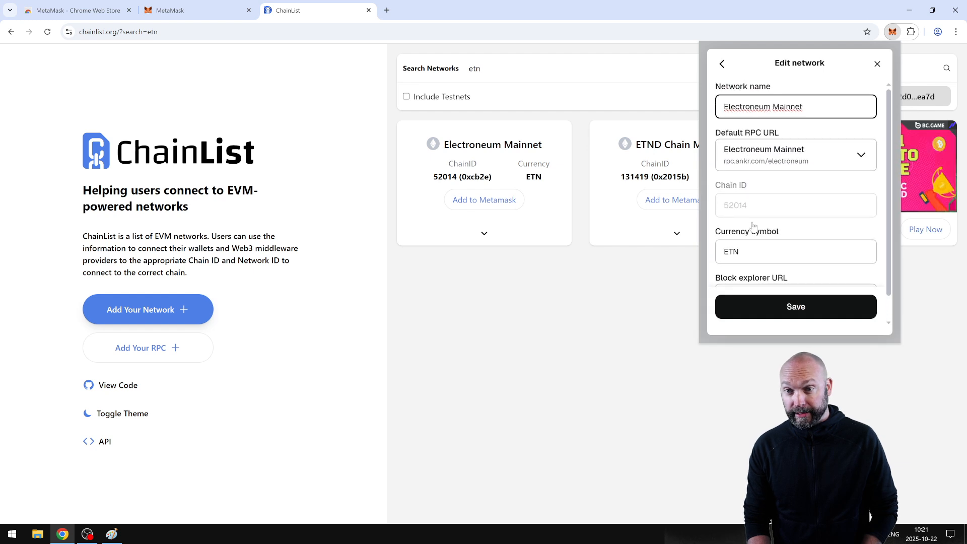
pyautogui.scroll(-1, 756, 282)
pyautogui.scroll(1, 796, 176)
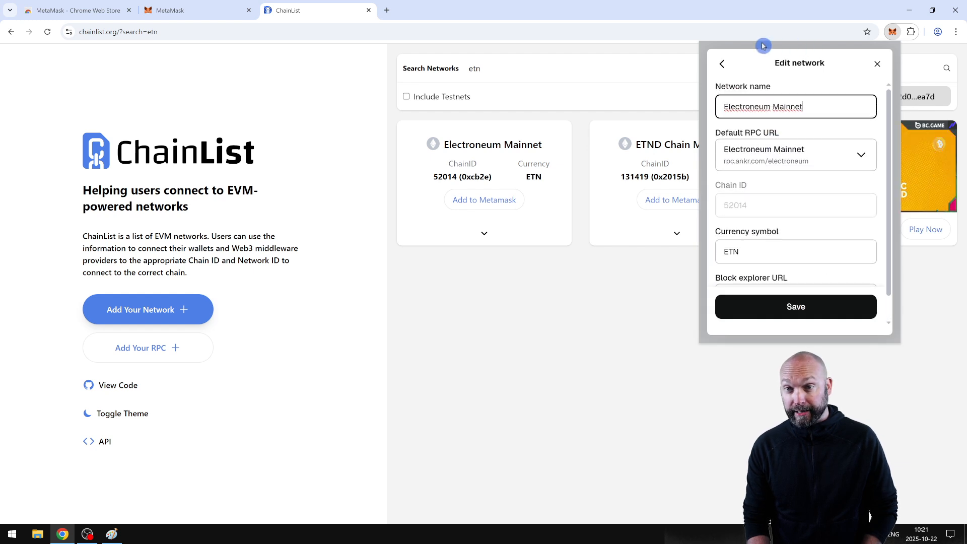
pyautogui.click(720, 64)
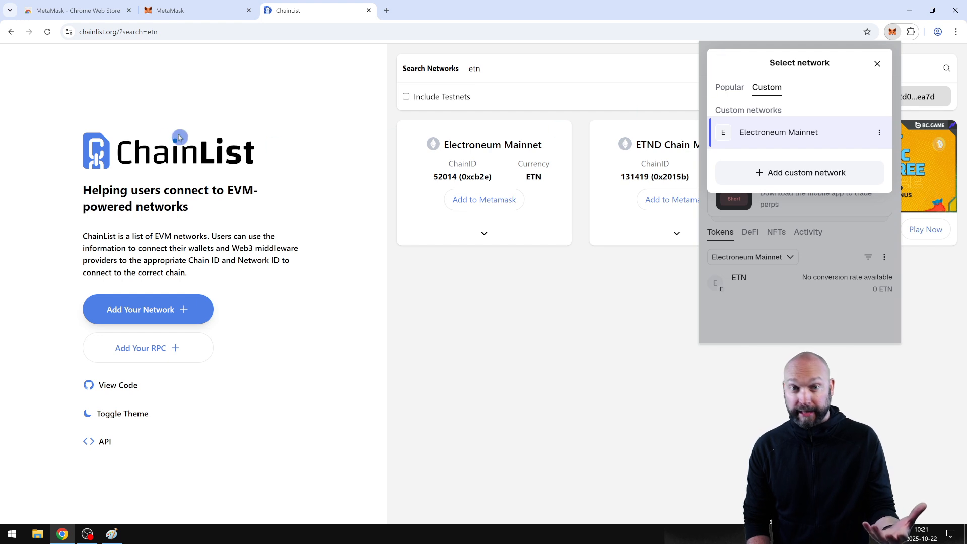
pyautogui.click(877, 63)
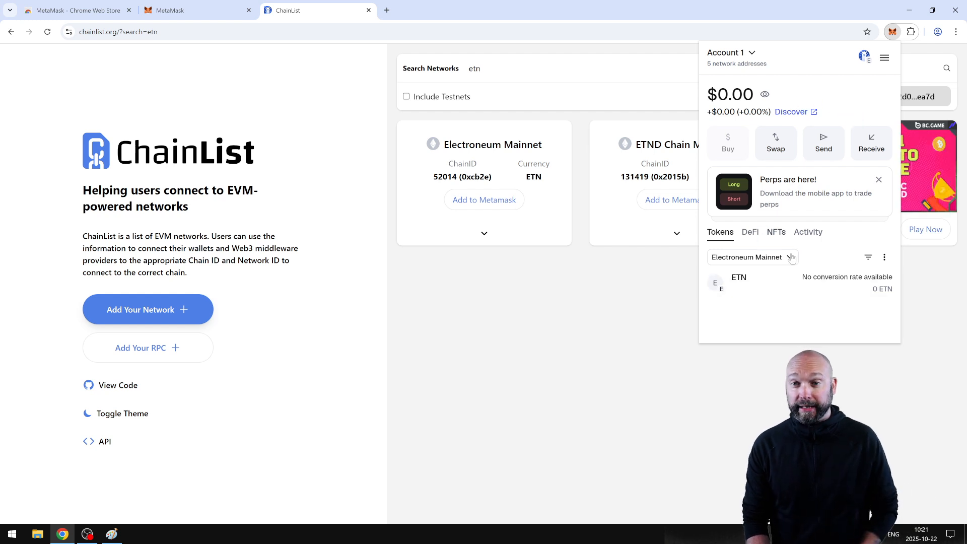
# Switch the wallet's network to Ethereum and look over its token list
pyautogui.click(750, 257)
pyautogui.click(729, 87)
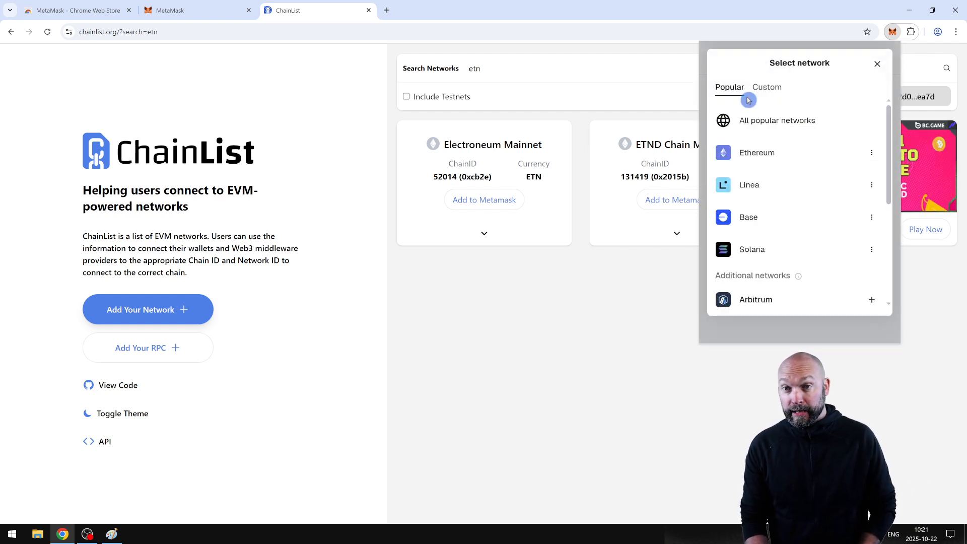
pyautogui.click(745, 153)
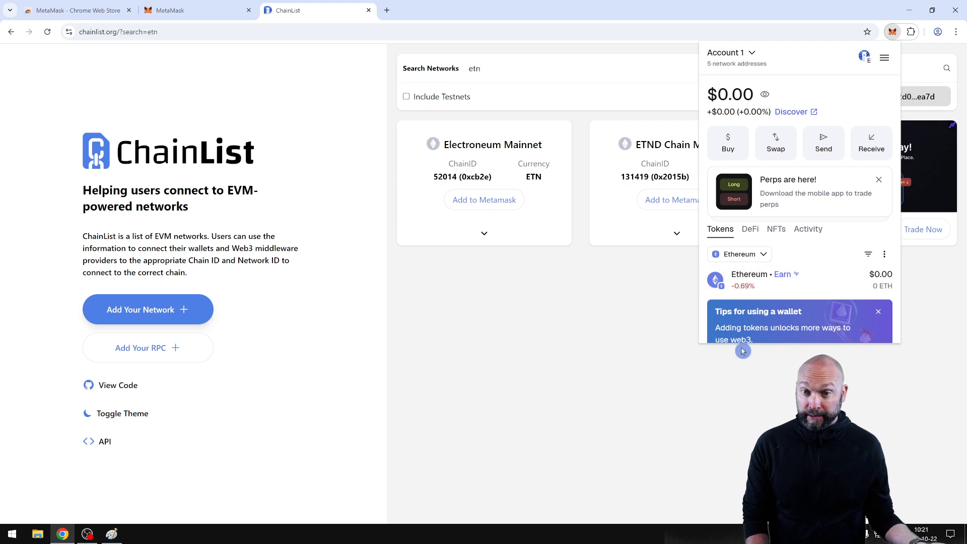
pyautogui.scroll(-1, 830, 246)
pyautogui.scroll(1, 730, 201)
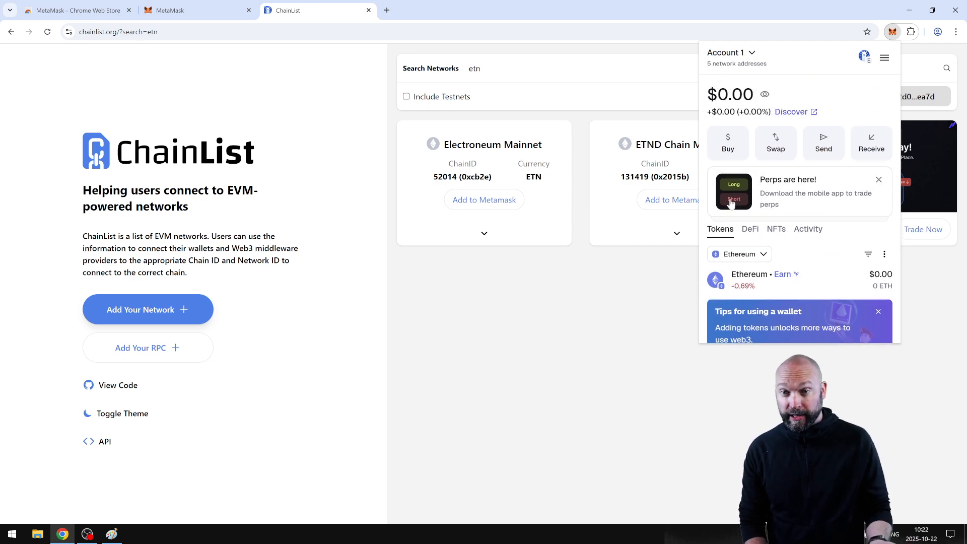
# Switch the wallet back to the custom network Electroneum Mainnet
pyautogui.click(739, 252)
pyautogui.click(778, 89)
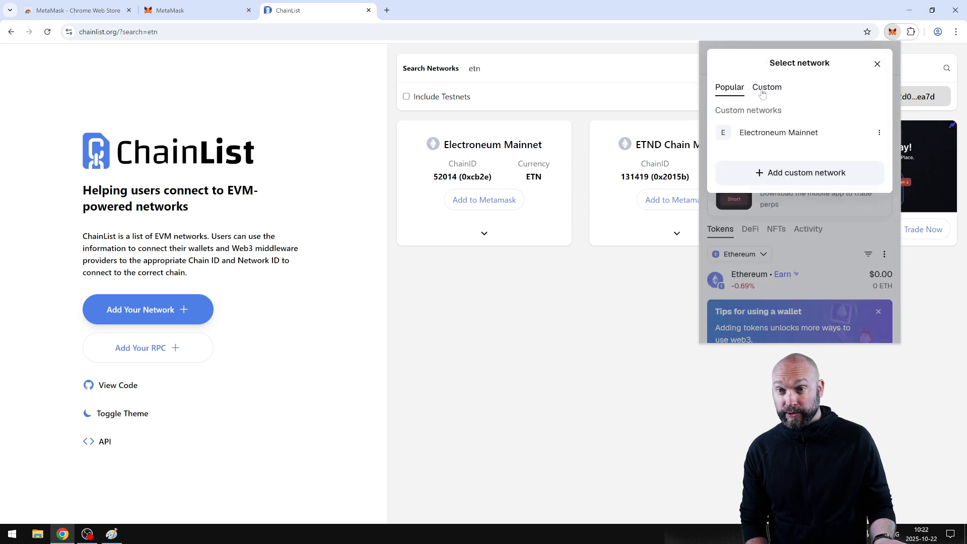
pyautogui.click(793, 132)
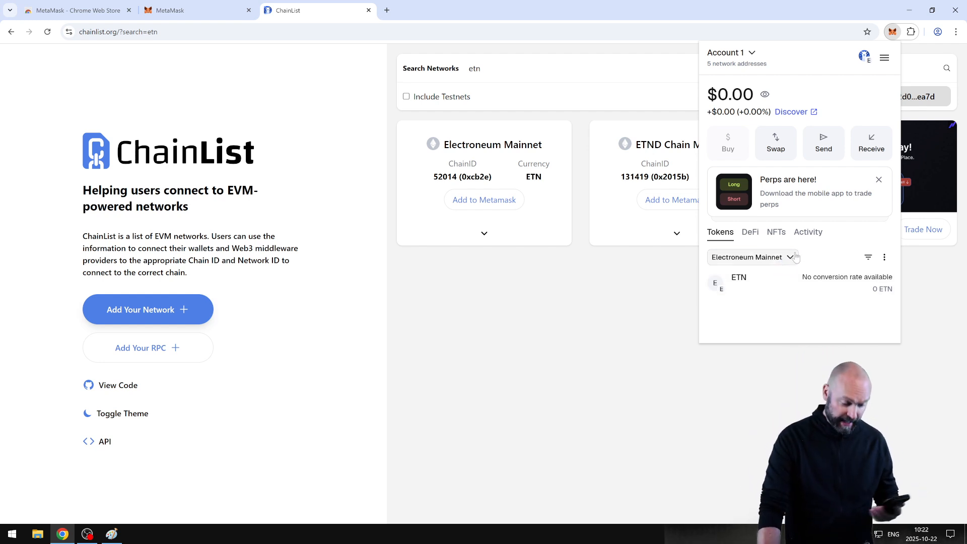
# Display the receiving address QR code of the ETN token on Electroneum Mainnet and close it after viewing
pyautogui.click(776, 281)
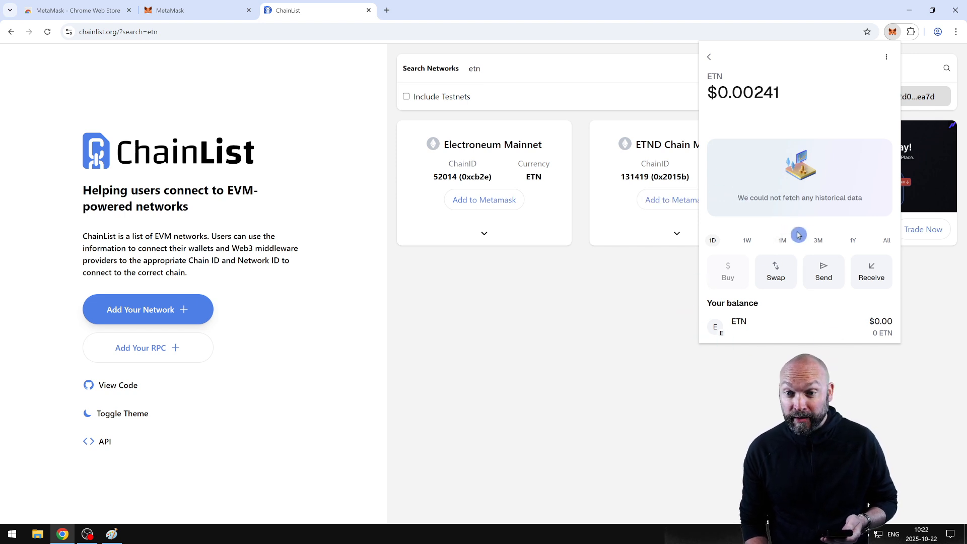
pyautogui.click(860, 270)
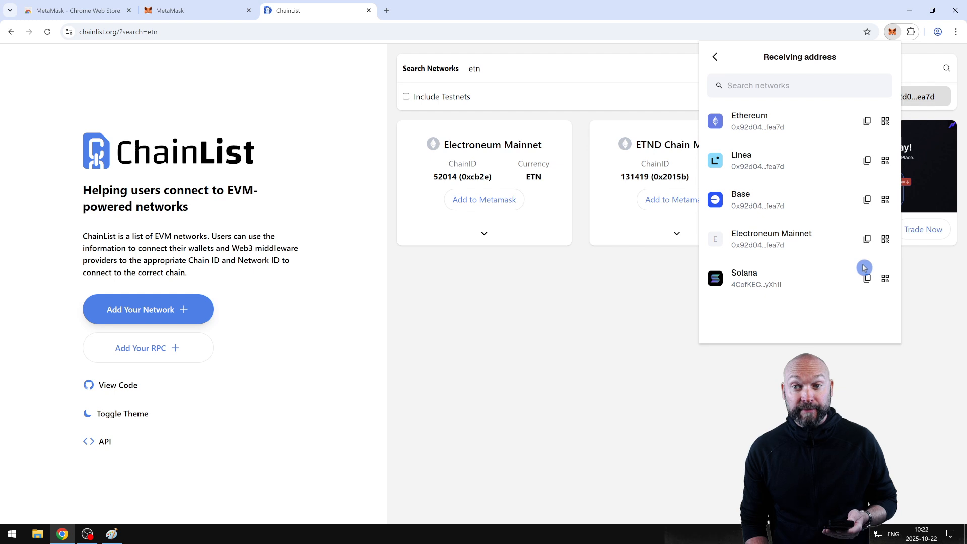
pyautogui.click(885, 240)
pyautogui.click(878, 63)
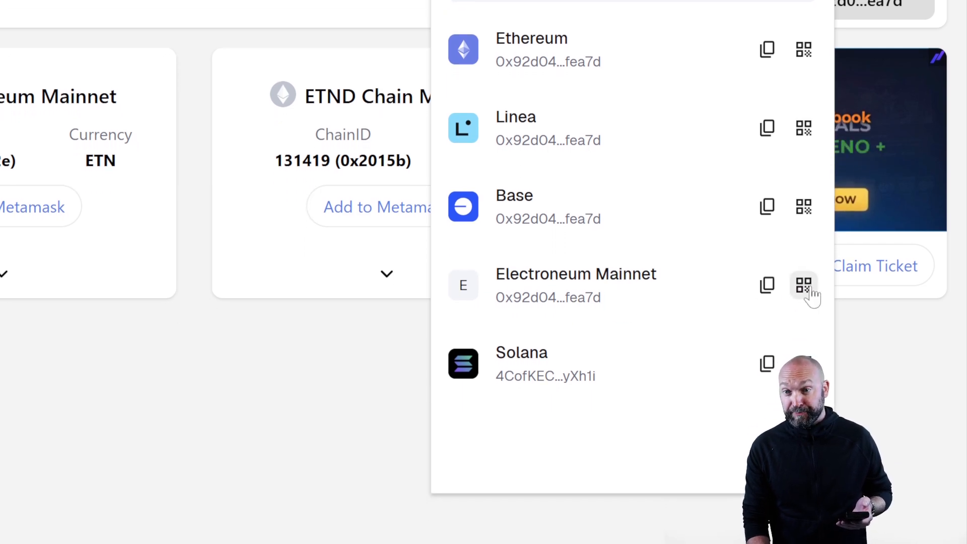
pyautogui.click(804, 285)
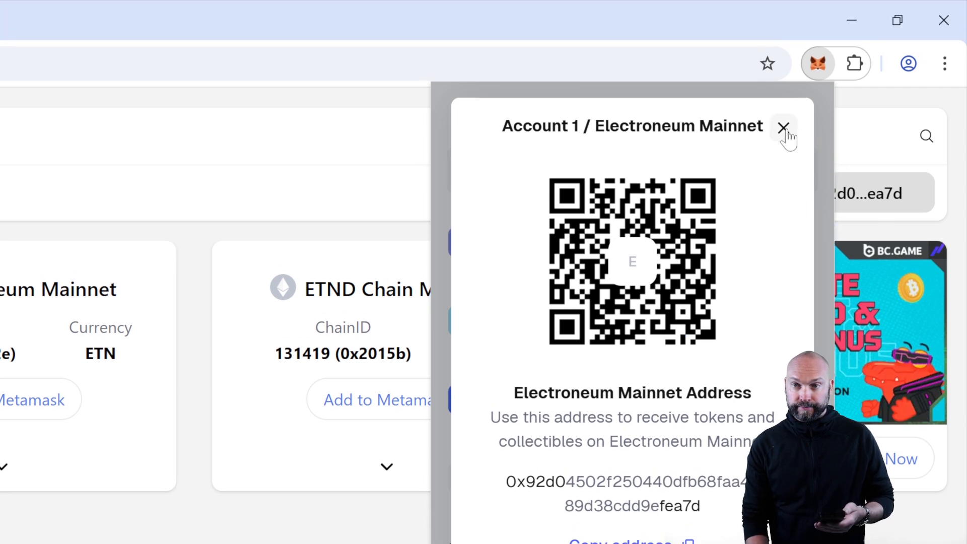
pyautogui.click(783, 129)
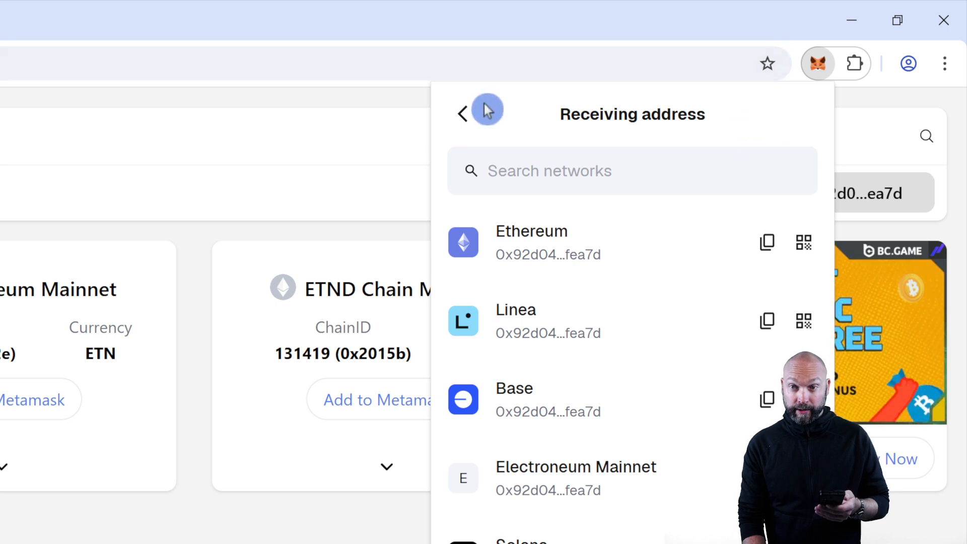
# Leave the receiving address list and ETN token page for the wallet's main view, and reopen the MetaMask extension to refresh it
pyautogui.click(463, 115)
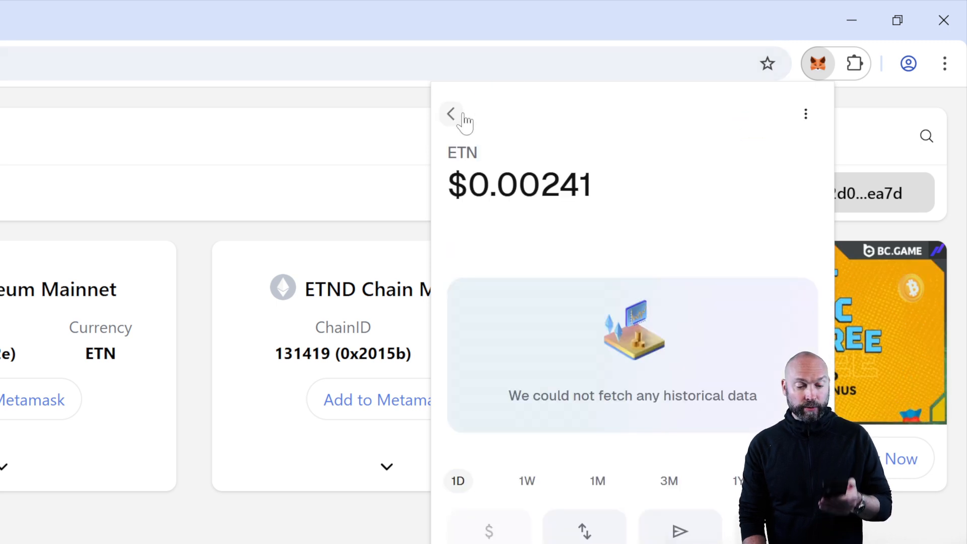
pyautogui.click(457, 117)
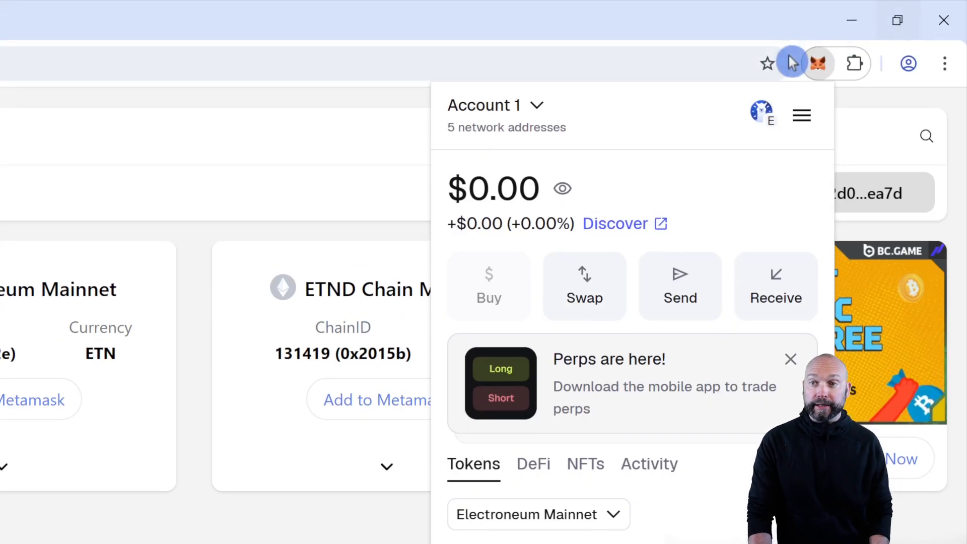
pyautogui.click(820, 61)
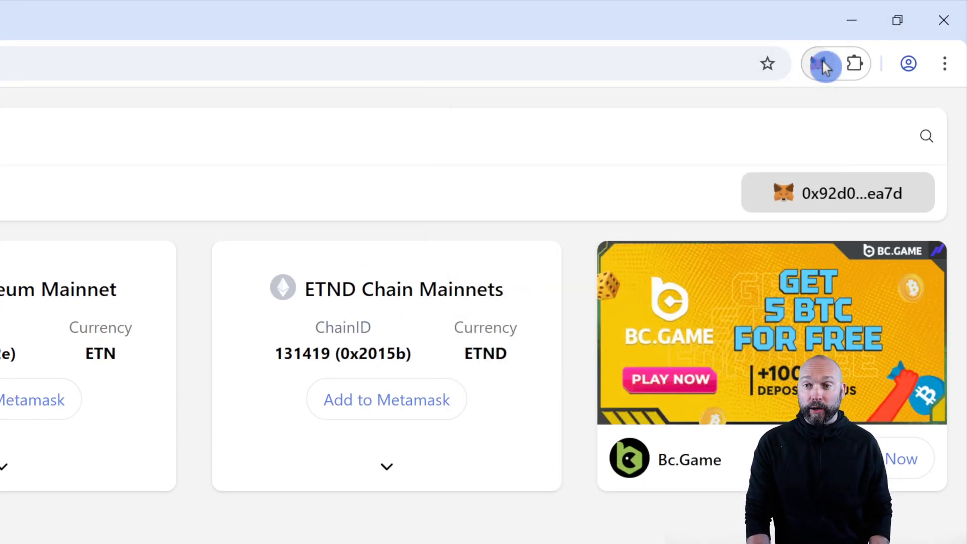
pyautogui.click(821, 62)
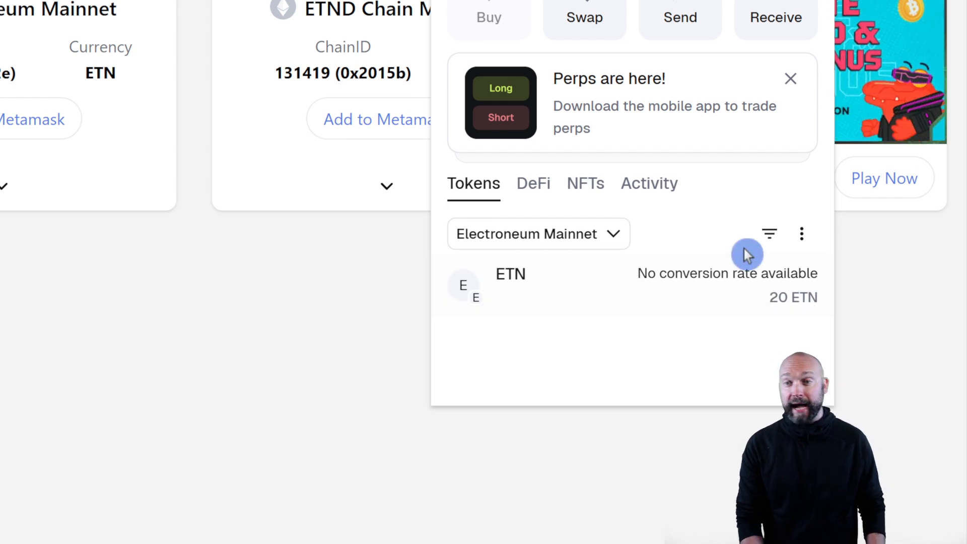
# Check the wallet's activity on Electroneum Mainnet, inspect the ETN token's balance and details, and close the extension
pyautogui.click(645, 184)
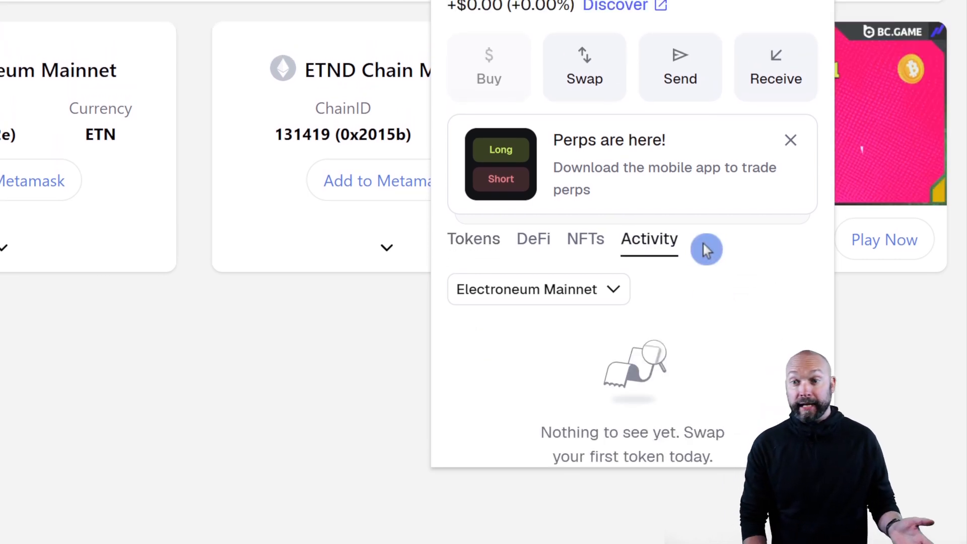
pyautogui.click(468, 246)
pyautogui.click(763, 363)
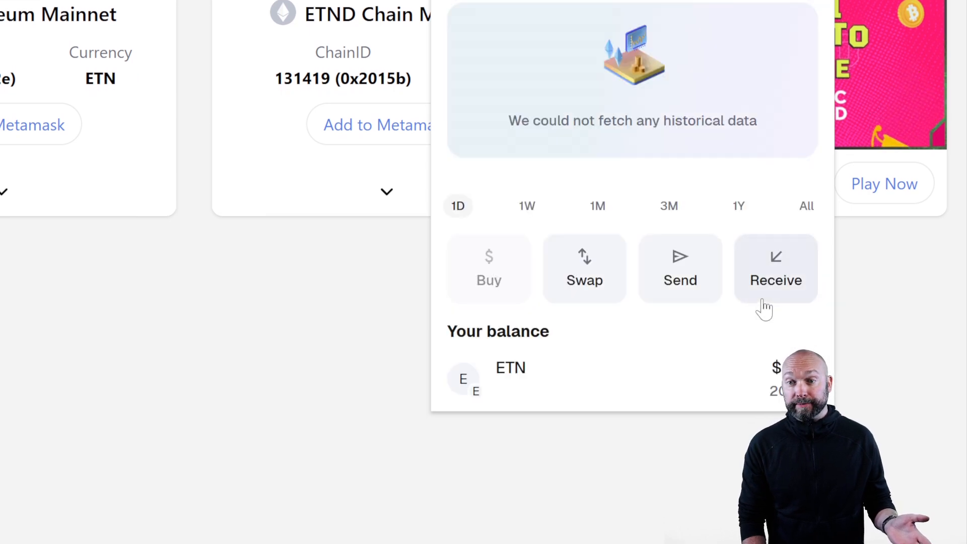
pyautogui.scroll(-4, 755, 302)
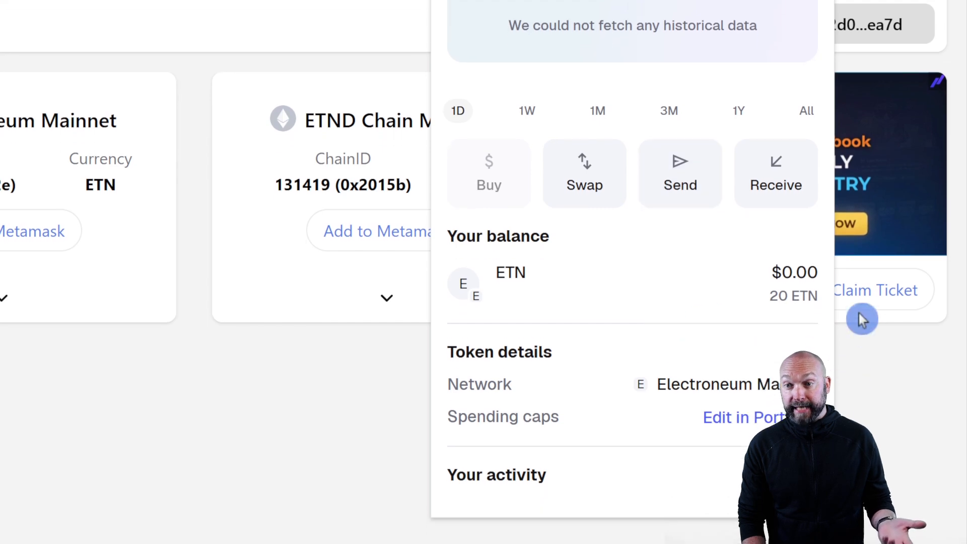
pyautogui.moveTo(770, 296); pyautogui.dragTo(801, 296)
pyautogui.scroll(2, 587, 330)
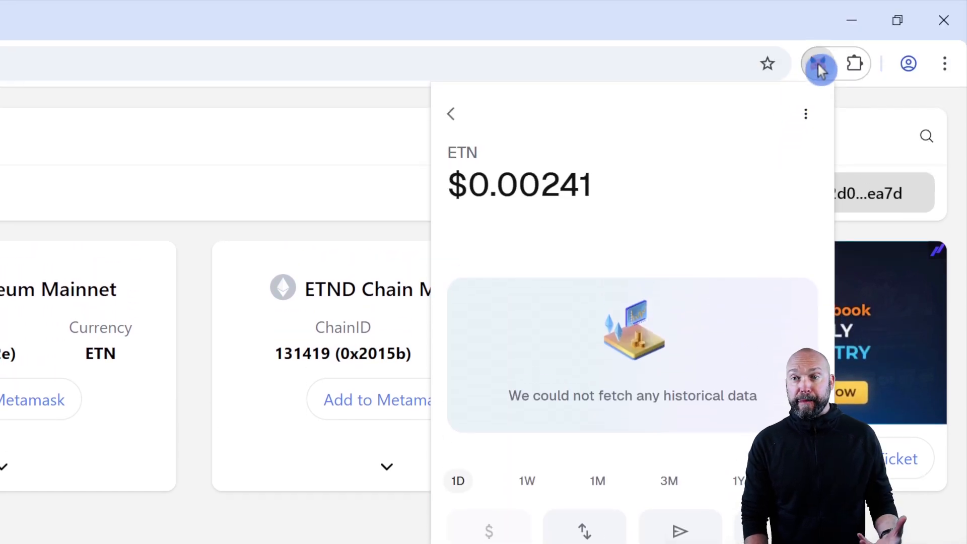
pyautogui.click(817, 62)
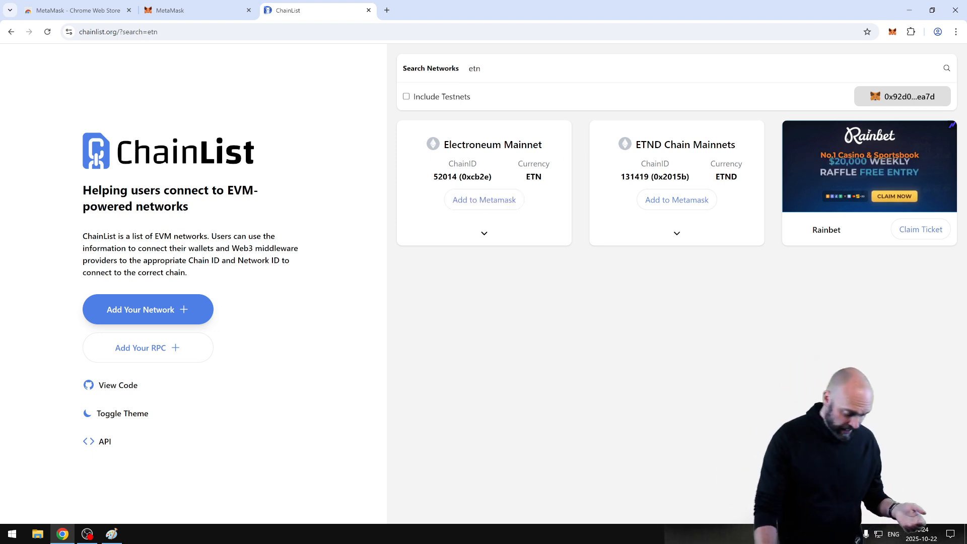
pyautogui.click(575, 155)
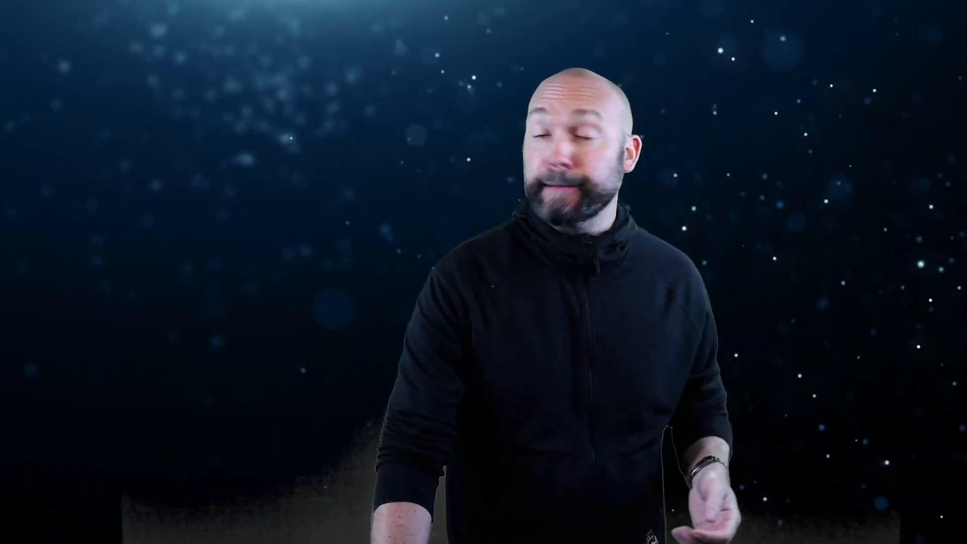